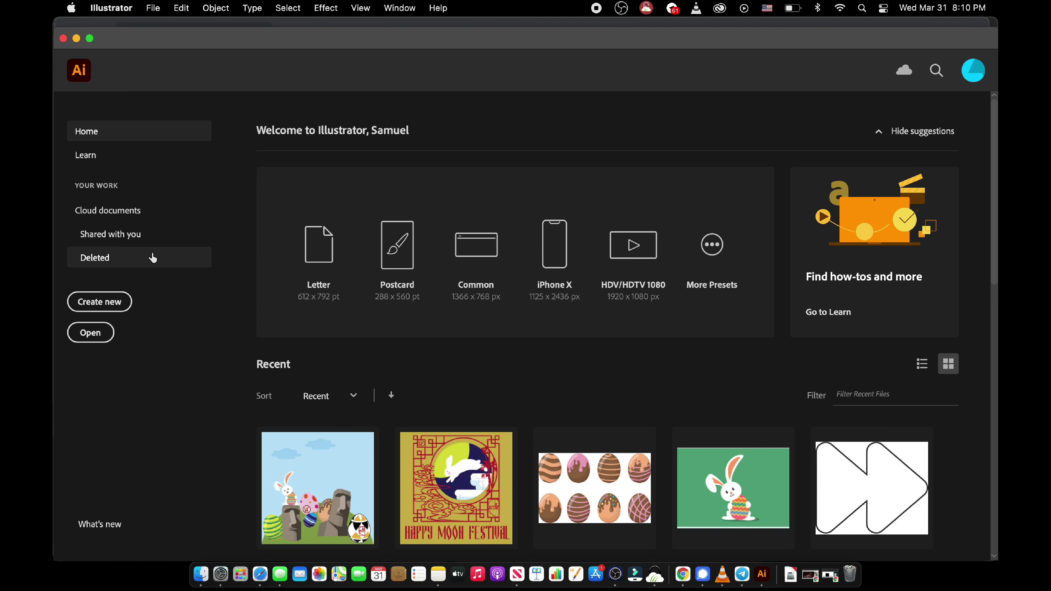
- Create a 1000 × 1000 px document and paste the Xiaomi logo image onto its artboard
click(106, 311)
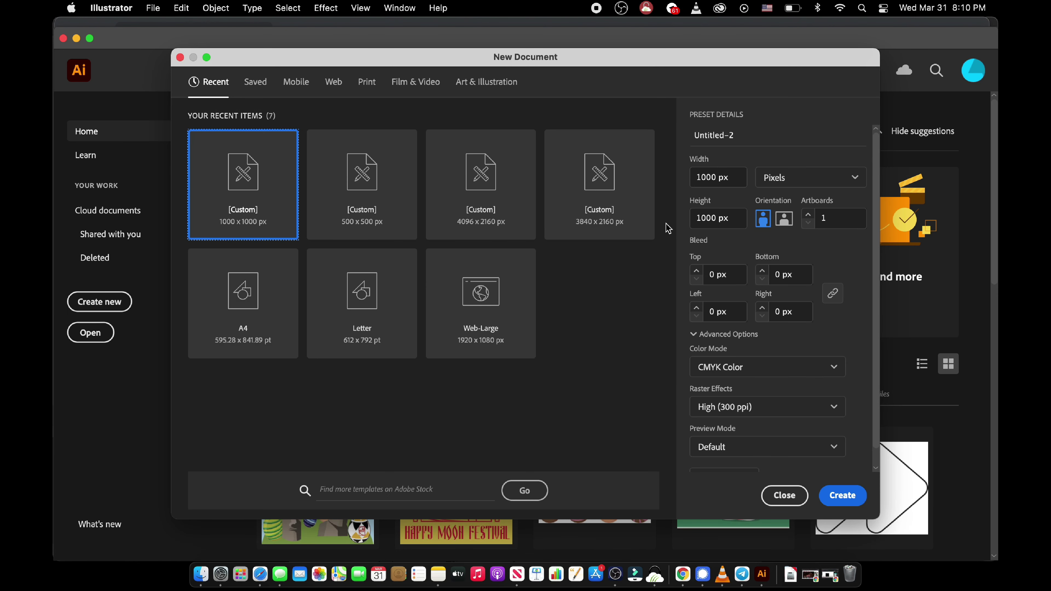
click(839, 497)
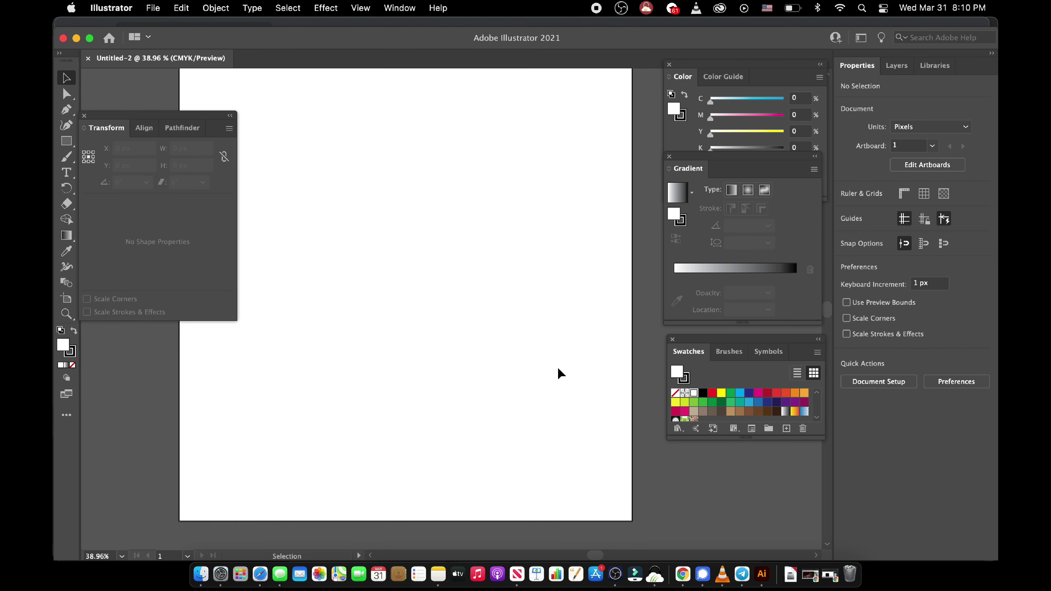
scroll(561, 374, down, 5)
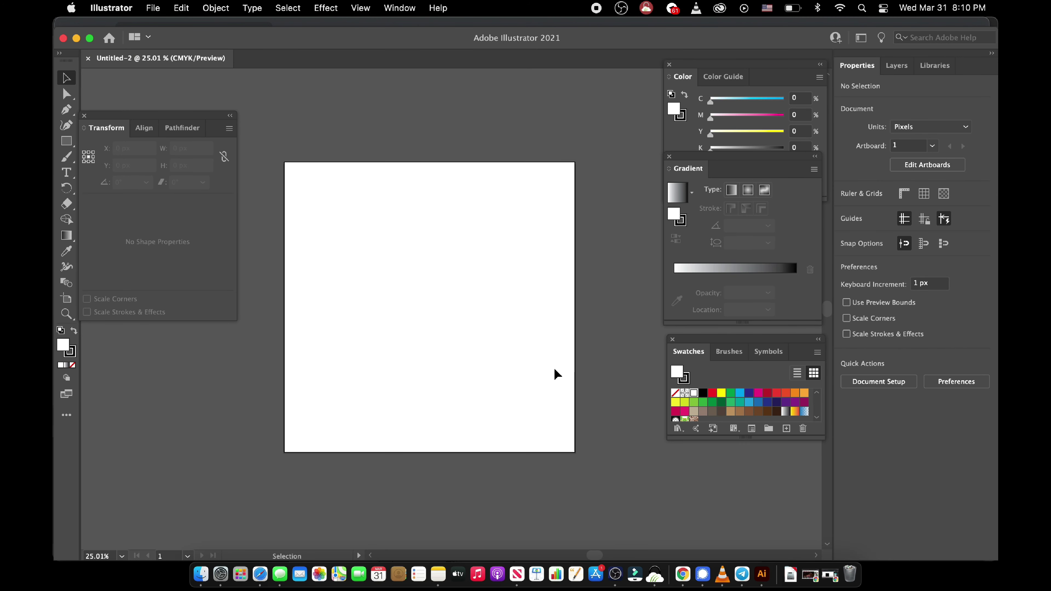
key(super+v)
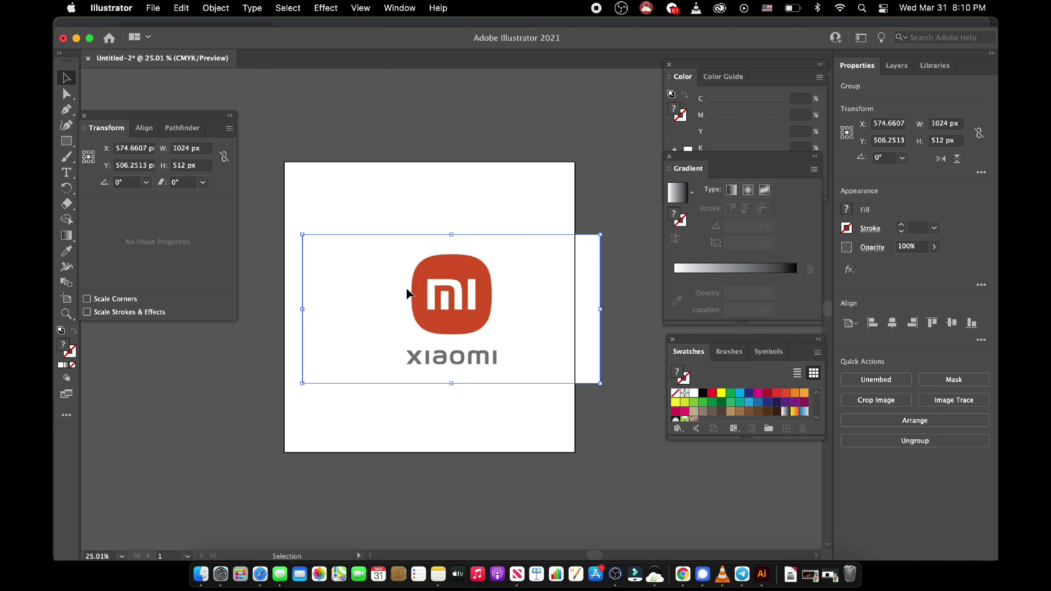
- Scale the Xiaomi logo image up proportionally and shift it left on the artboard
drag(411, 295, 288, 211)
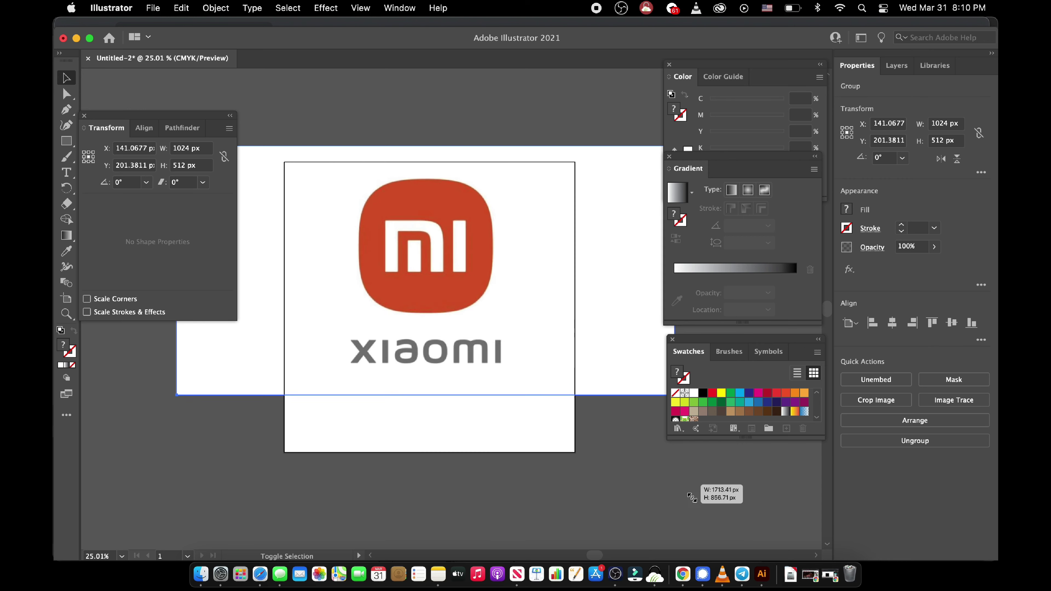
mouse_move(475, 296)
mouse_down()
mouse_move(719, 513)
mouse_move(675, 480)
mouse_up()
scroll(652, 477, up, 5)
scroll(653, 477, right, 5)
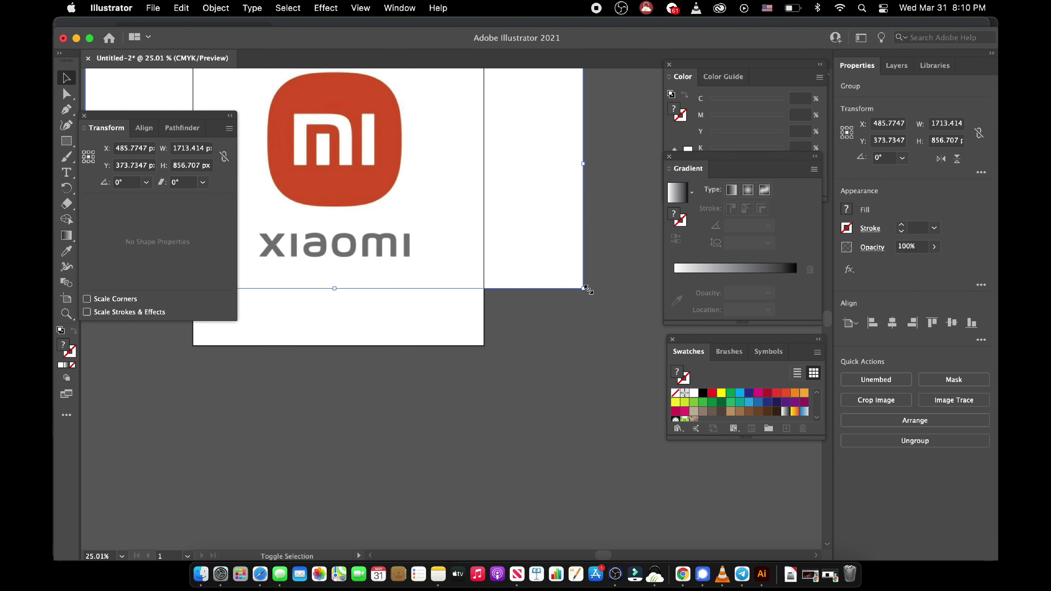
drag(587, 290, 785, 391)
mouse_move(430, 262)
mouse_down()
mouse_move(358, 261)
mouse_move(305, 243)
mouse_up()
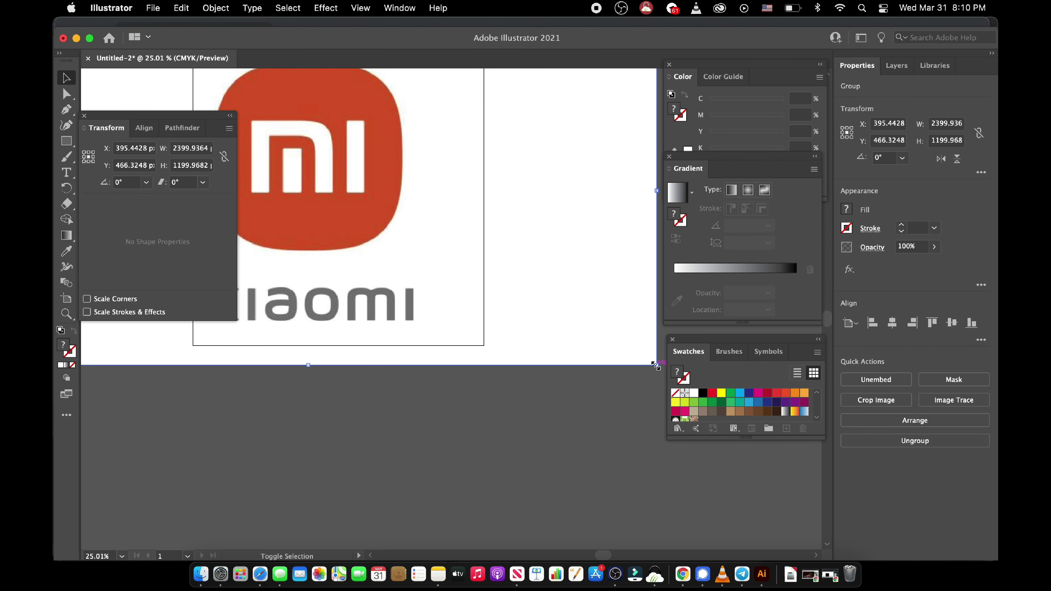
drag(656, 365, 818, 446)
drag(398, 265, 353, 270)
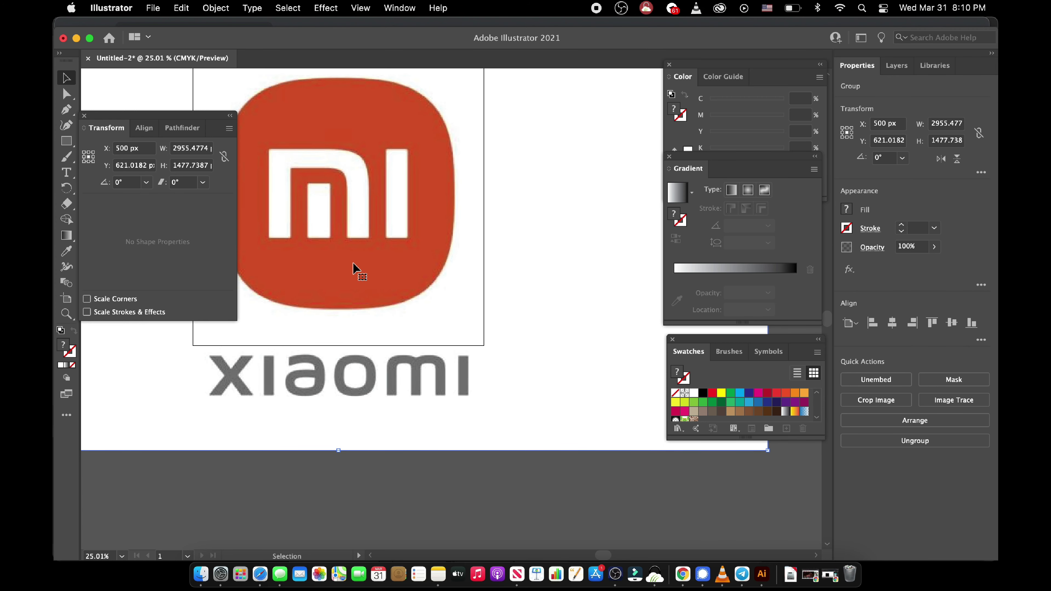
- Enlarge the logo to about 3350 × 1675 px and center its red icon on the artboard
scroll(353, 270, up, 5)
scroll(353, 269, left, 5)
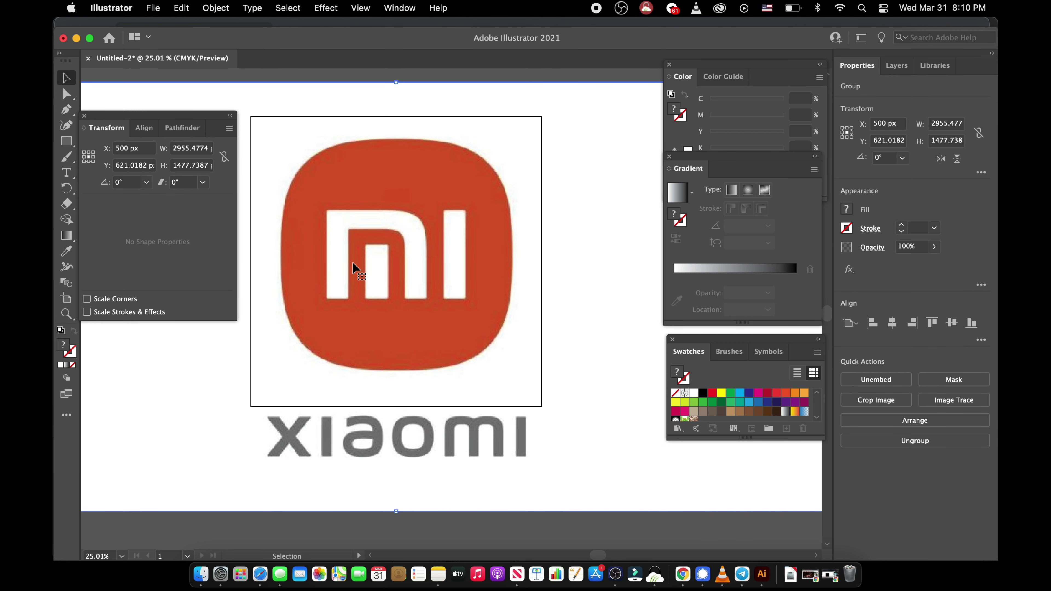
scroll(353, 269, up, 5)
scroll(353, 269, right, 10)
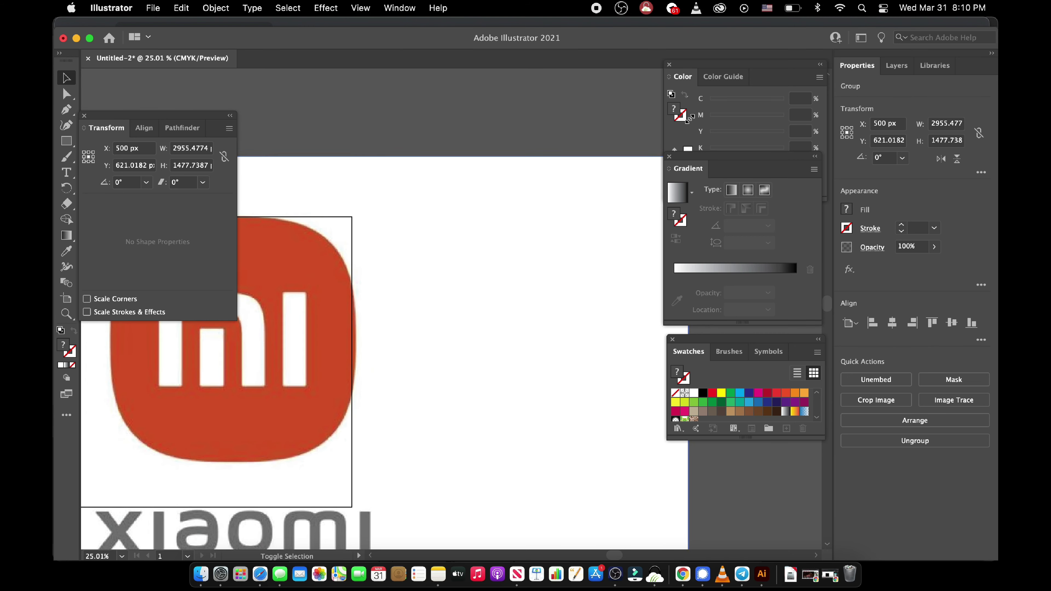
drag(633, 184, 686, 157)
drag(414, 286, 347, 332)
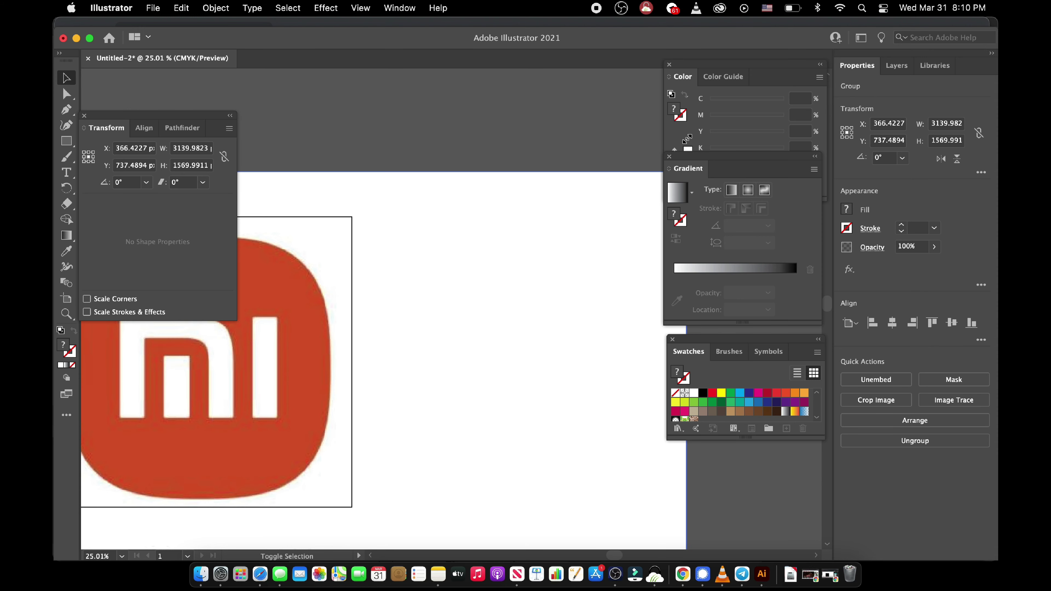
drag(624, 204, 646, 182)
scroll(366, 257, down, 4)
scroll(365, 257, left, 6)
scroll(365, 257, down, 2)
scroll(365, 257, left, 3)
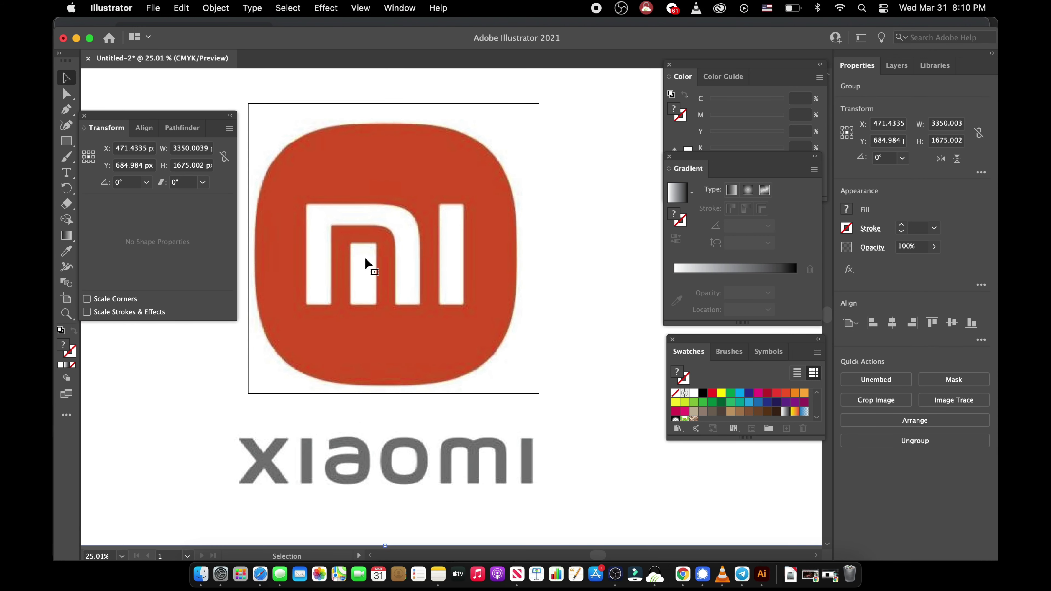
drag(365, 258, 369, 255)
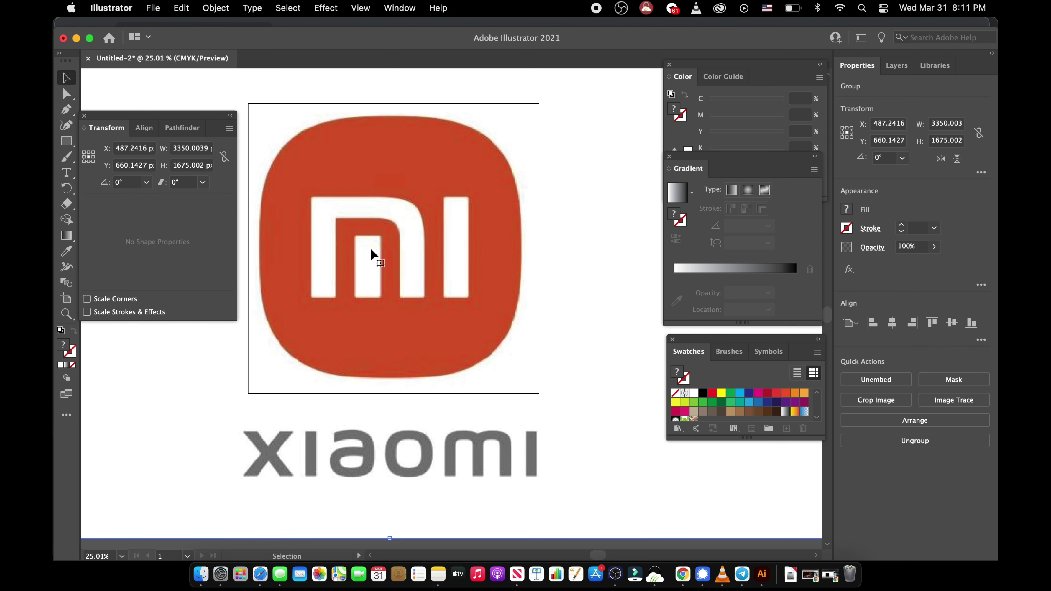
scroll(371, 250, up, 3)
scroll(372, 253, down, 2)
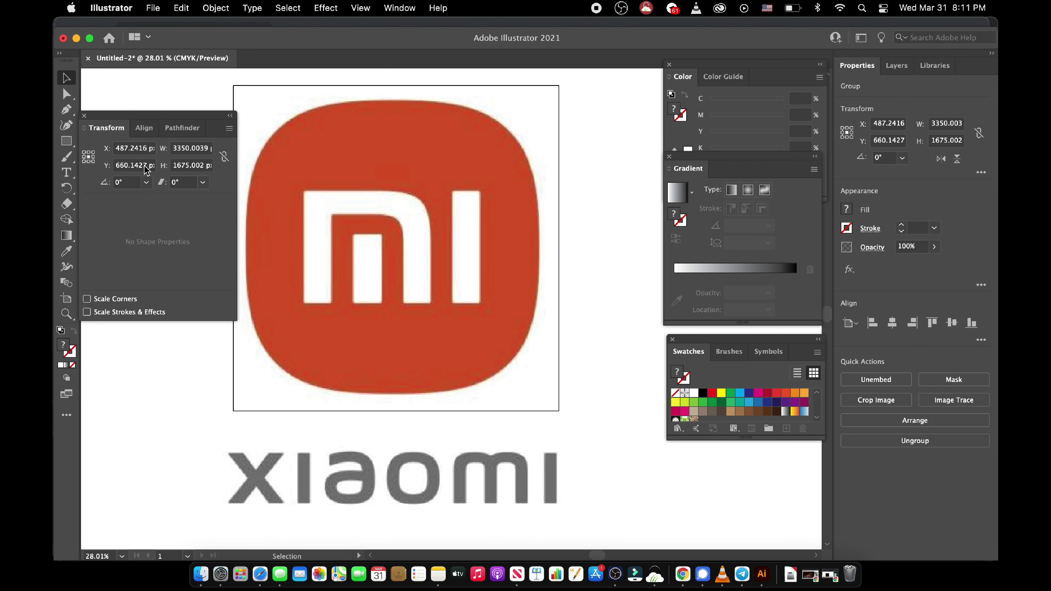
- Draw a roughly 844.8 px square over the red icon with no fill and a 10 pt blue stroke
click(66, 141)
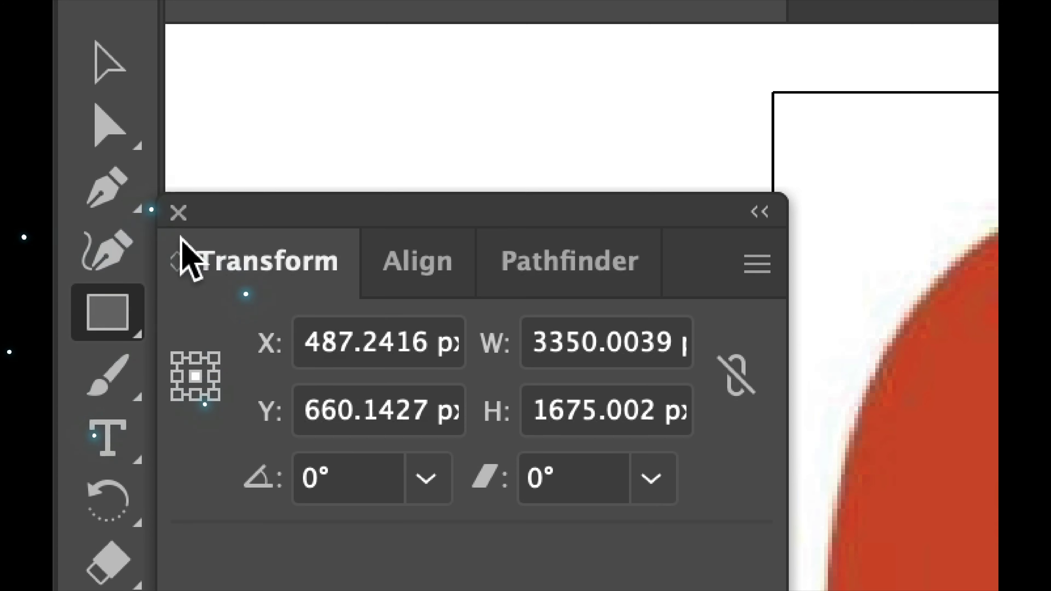
click(178, 207)
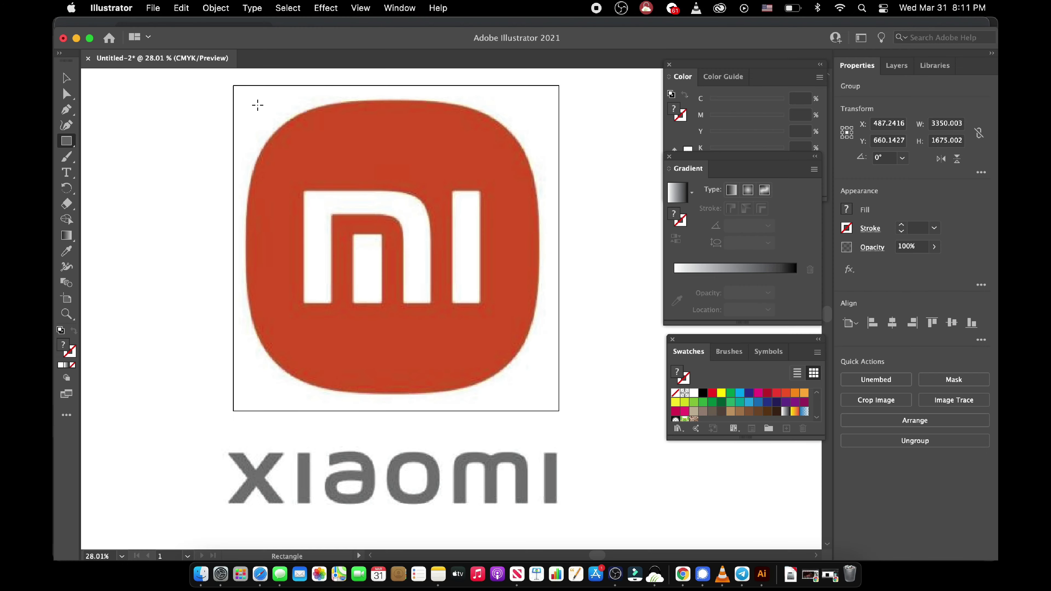
mouse_move(257, 104)
mouse_down()
mouse_move(534, 362)
mouse_move(533, 352)
mouse_up()
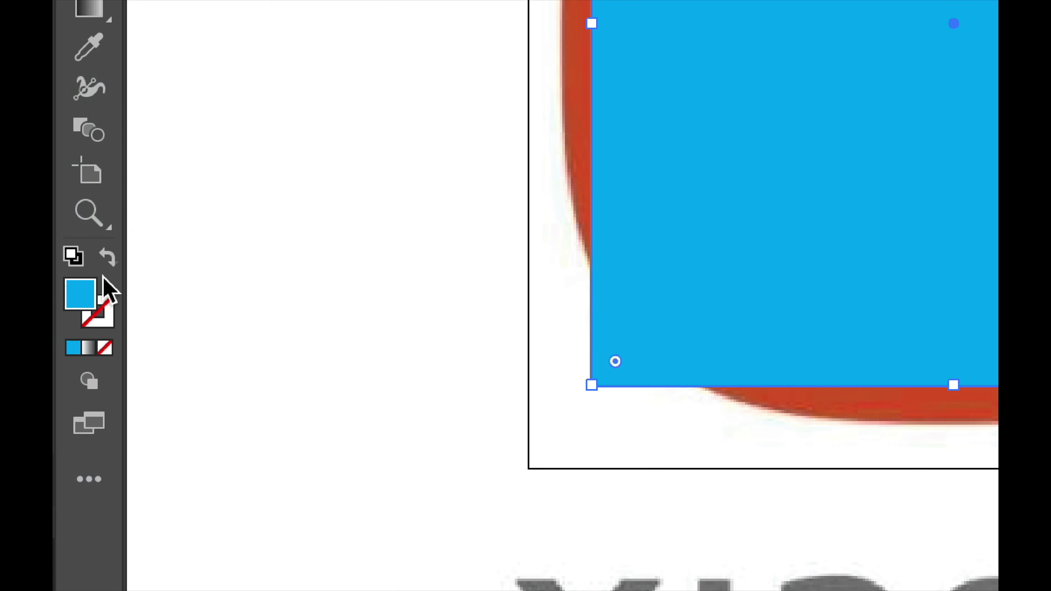
click(107, 258)
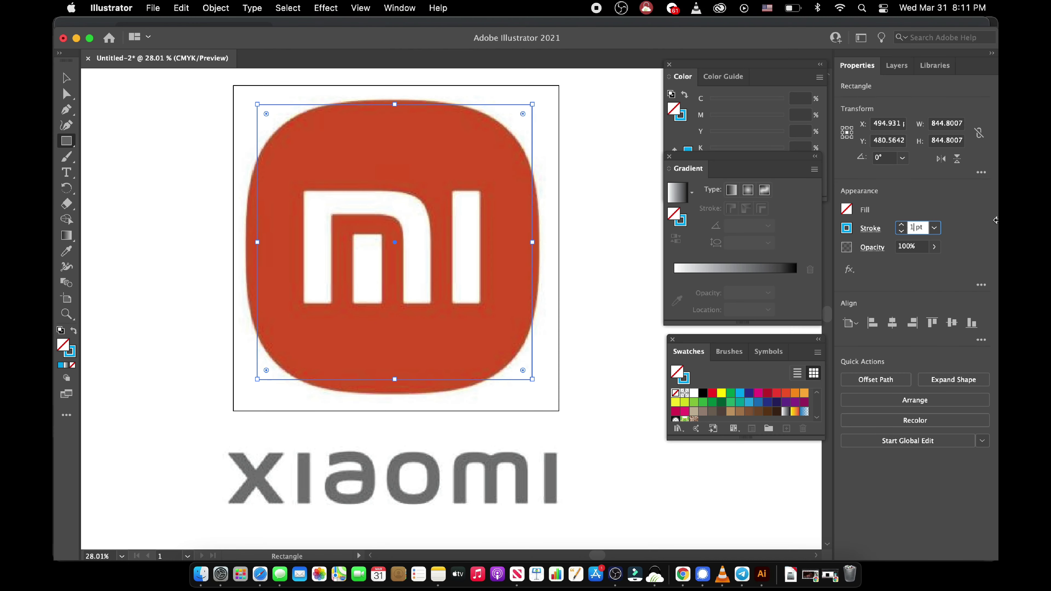
text(10)
key(Return)
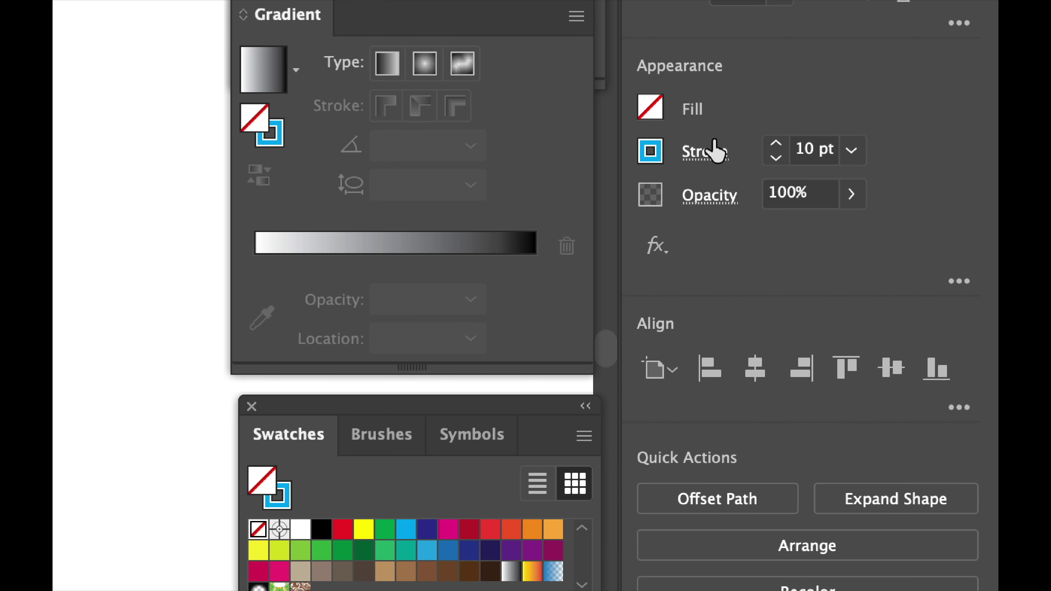
scroll(141, 290, up, 1)
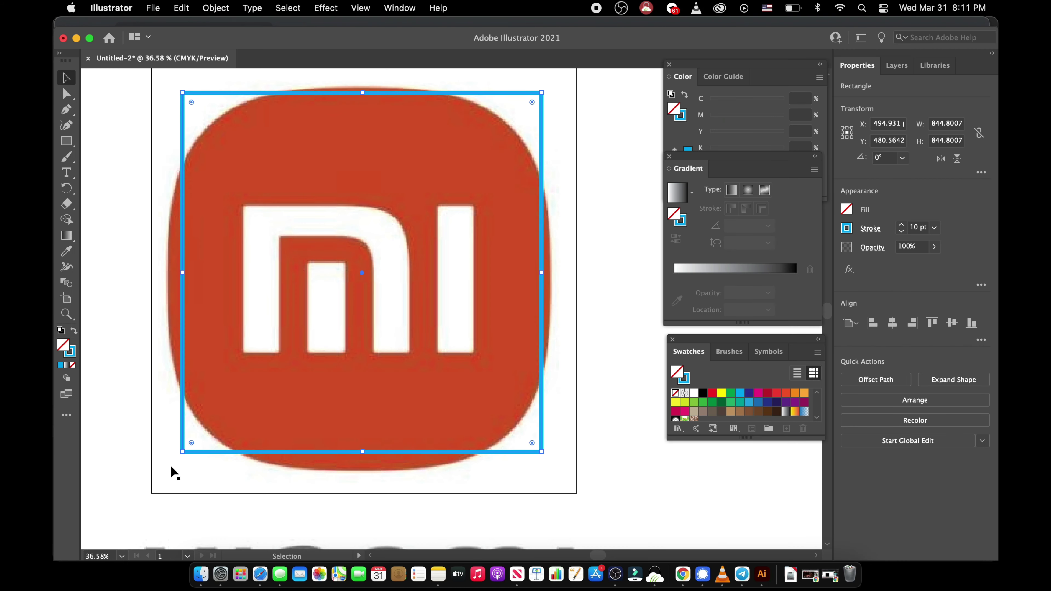
- Resize the blue-outlined rectangle into an 897 px square
drag(183, 451, 158, 470)
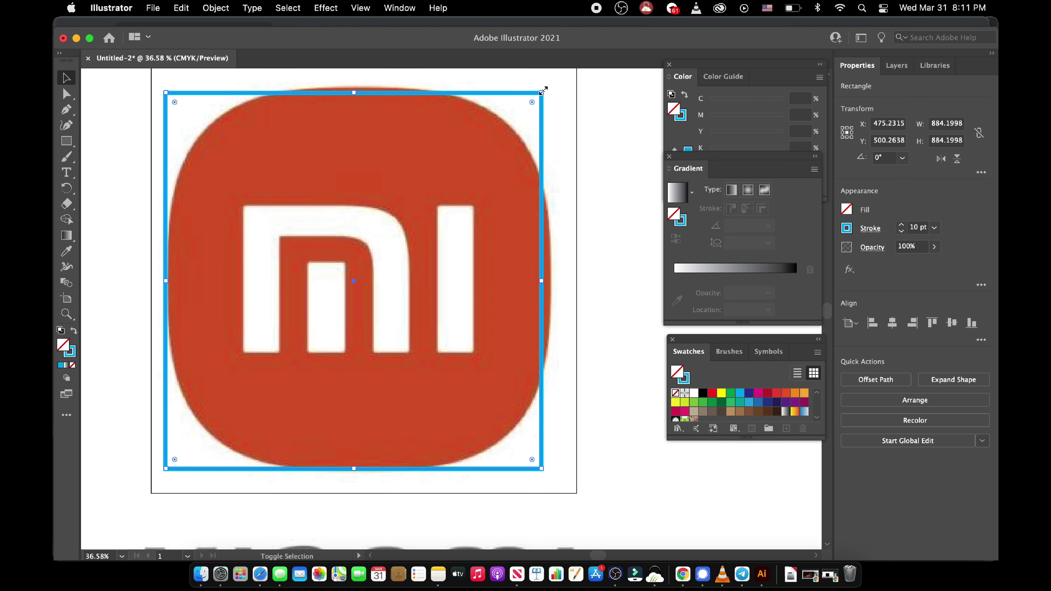
drag(543, 90, 554, 89)
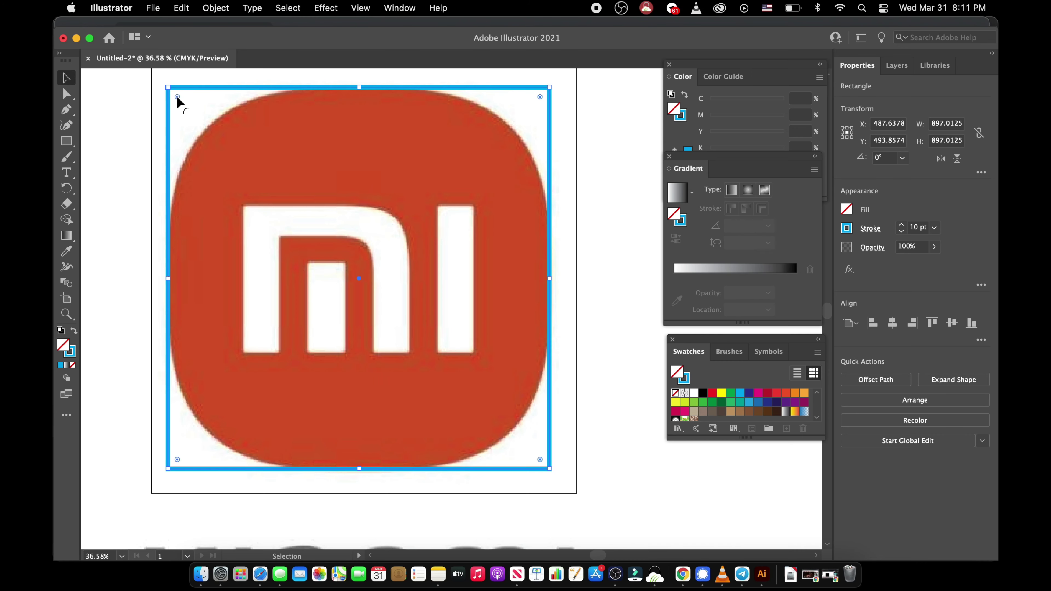
mouse_move(177, 96)
mouse_down()
mouse_move(243, 165)
mouse_move(323, 216)
mouse_up()
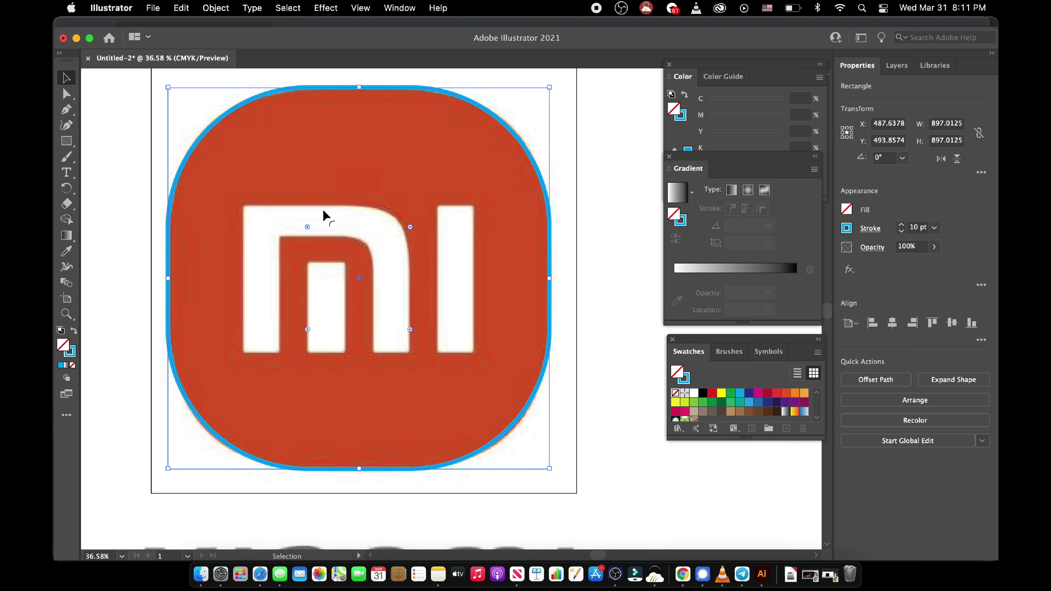
key(super+z)
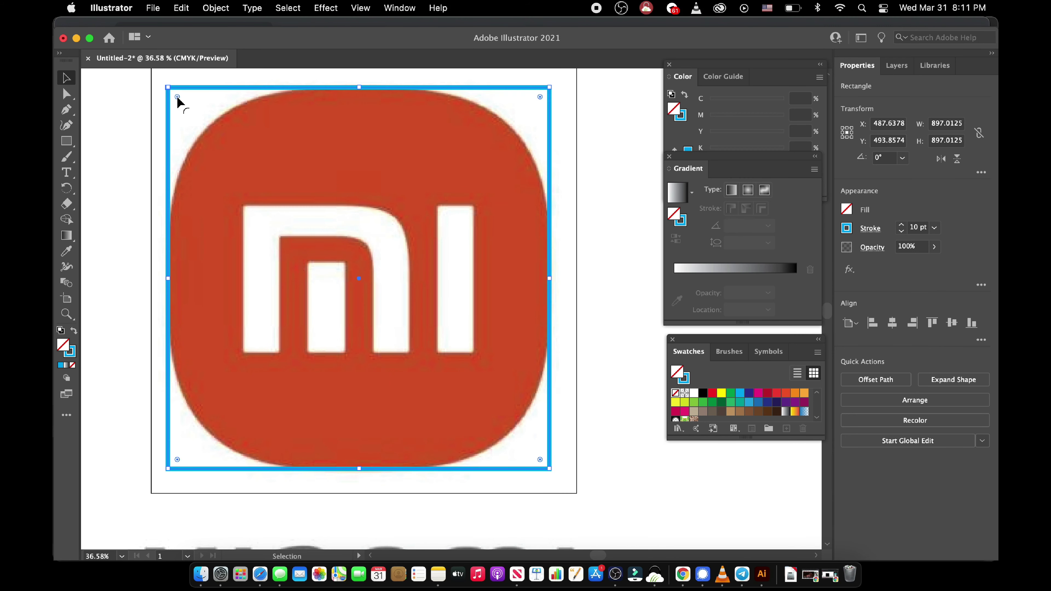
- Round the square's corners to about 300 px and nudge it onto the red icon's edge
mouse_move(177, 98)
mouse_down()
mouse_move(202, 129)
mouse_move(315, 204)
mouse_up()
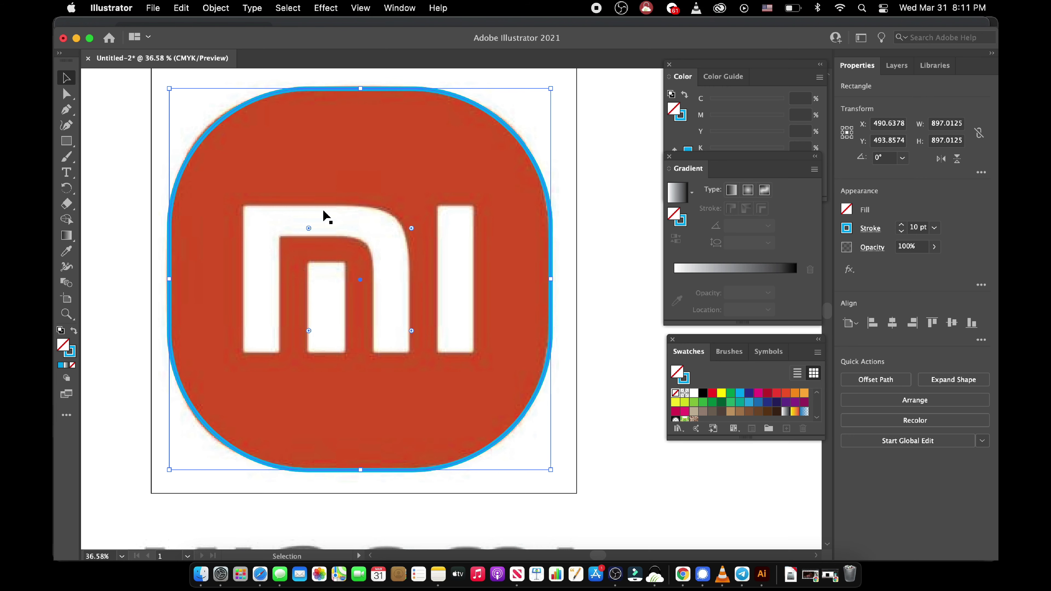
key(Right)
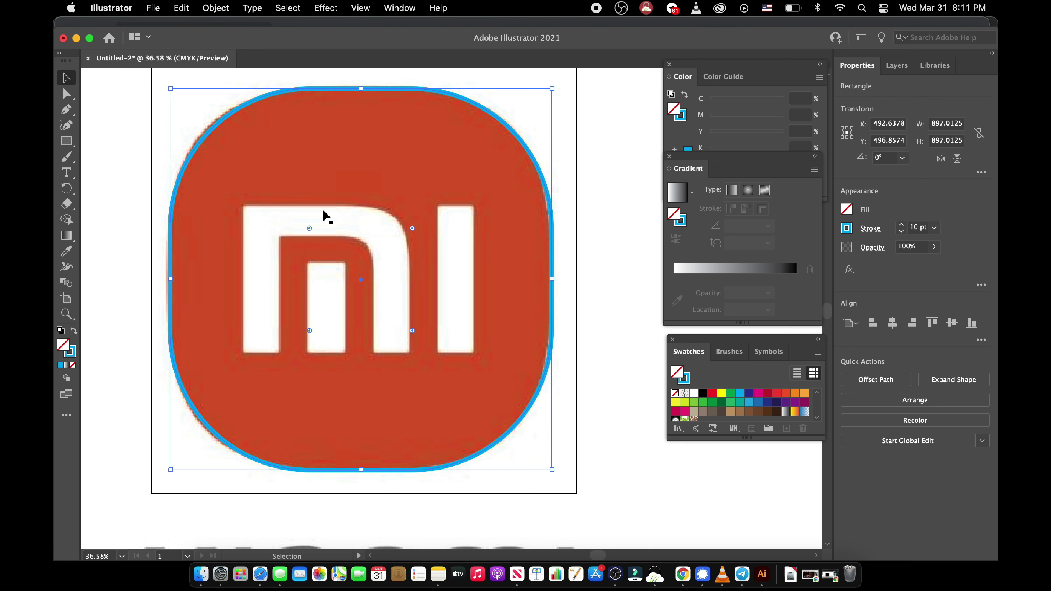
key(Up)
key(Left)
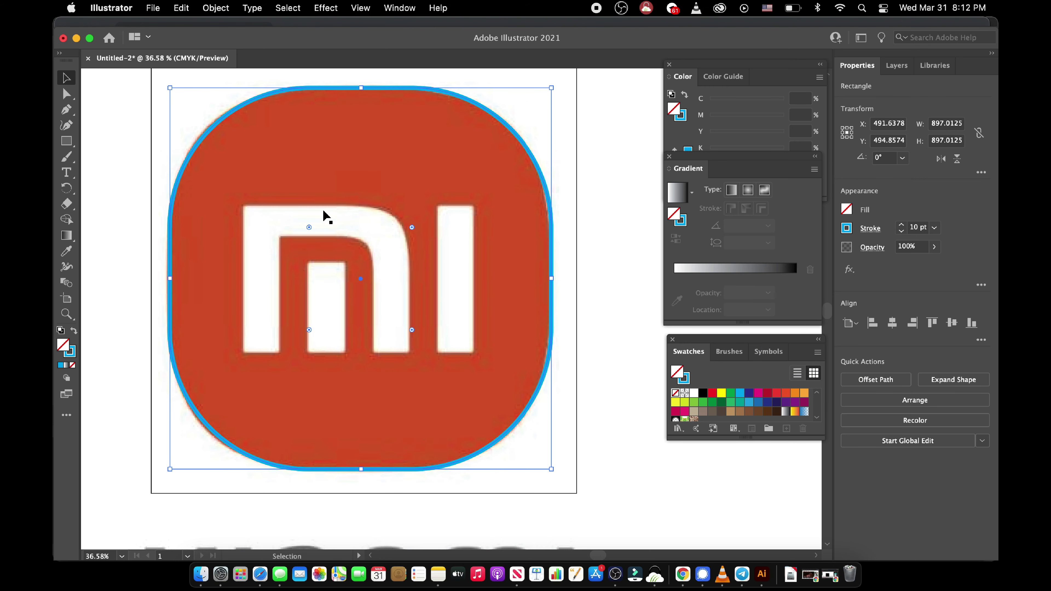
click(99, 254)
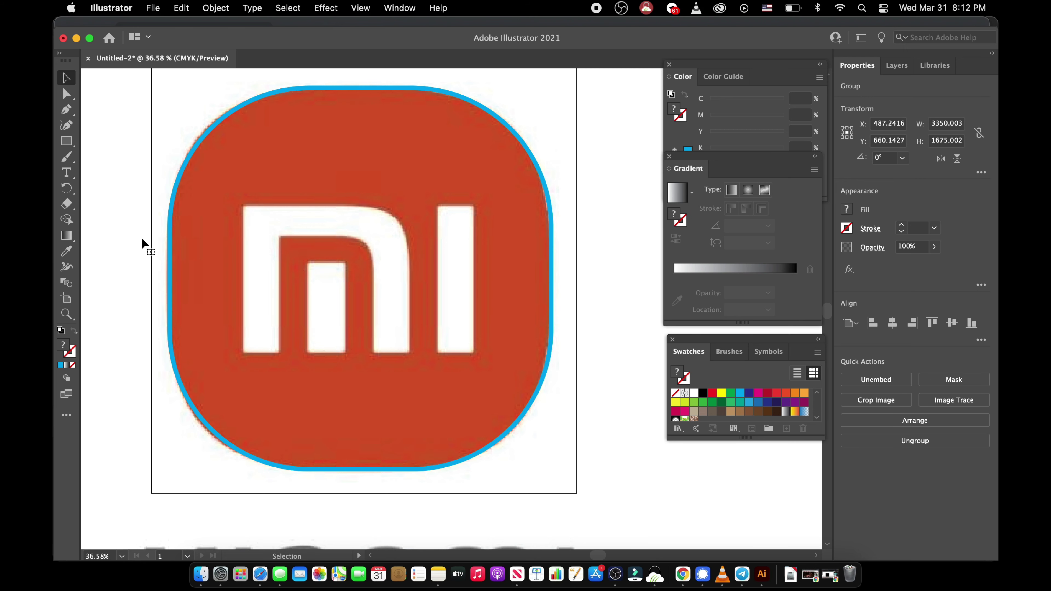
- Draw a 392 × 346 px rectangle over the m's outer shape
click(65, 141)
scroll(244, 205, up, 3)
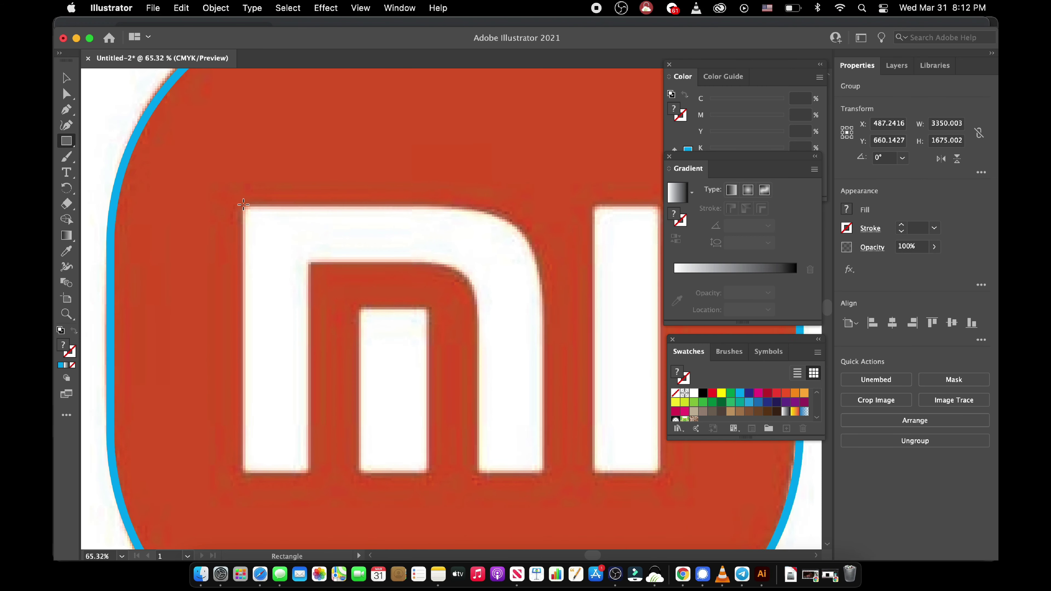
scroll(243, 205, up, 1)
scroll(242, 205, up, 1)
scroll(241, 205, down, 1)
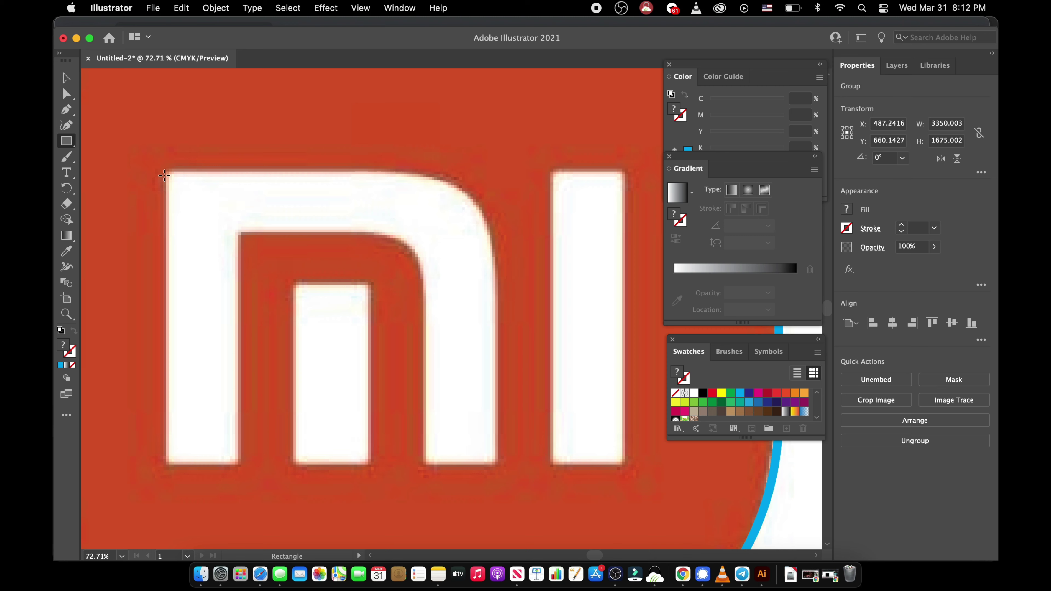
drag(166, 172, 498, 463)
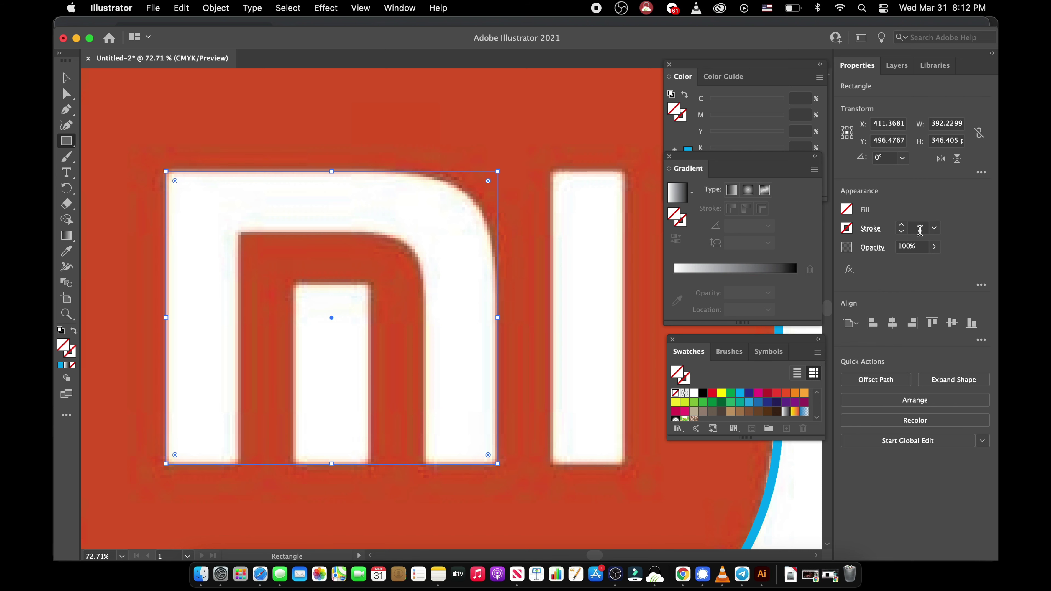
click(920, 230)
text(4)
key(Return)
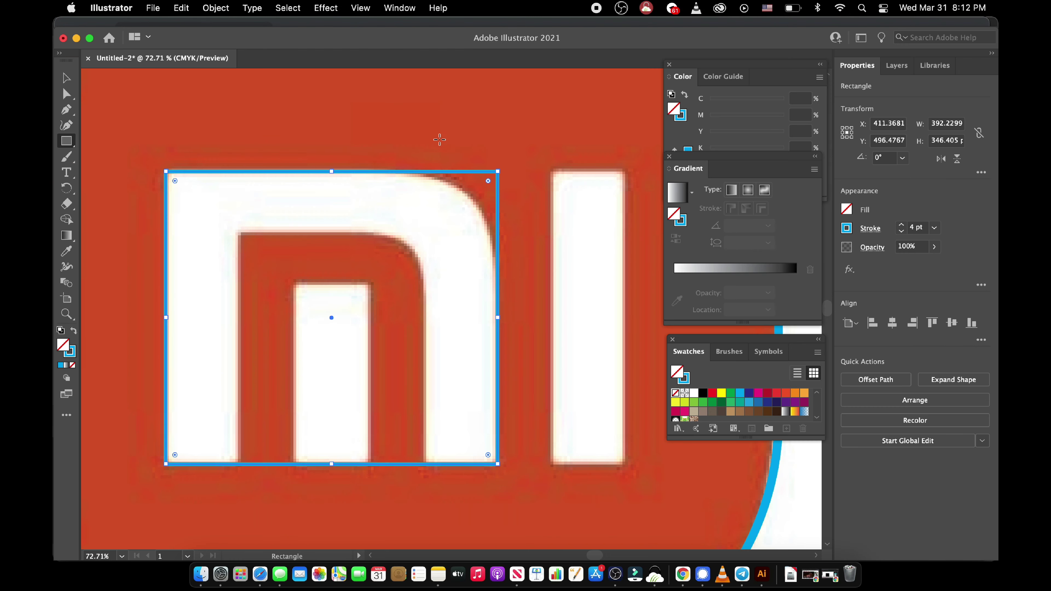
- Unlink the corner radii and round only the top-right corner to 110.73 px
double_click(488, 181)
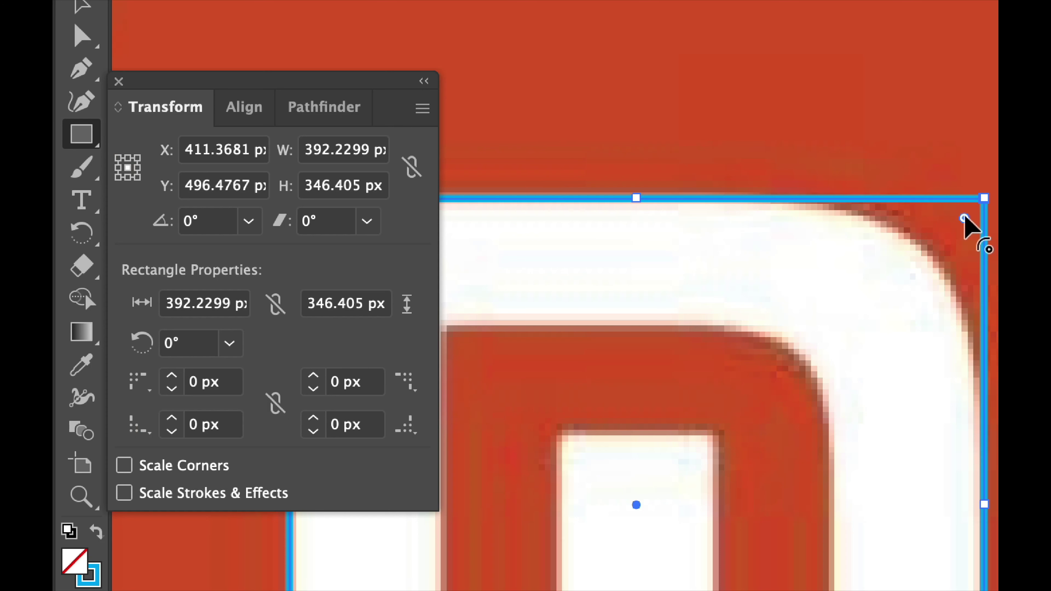
click(276, 404)
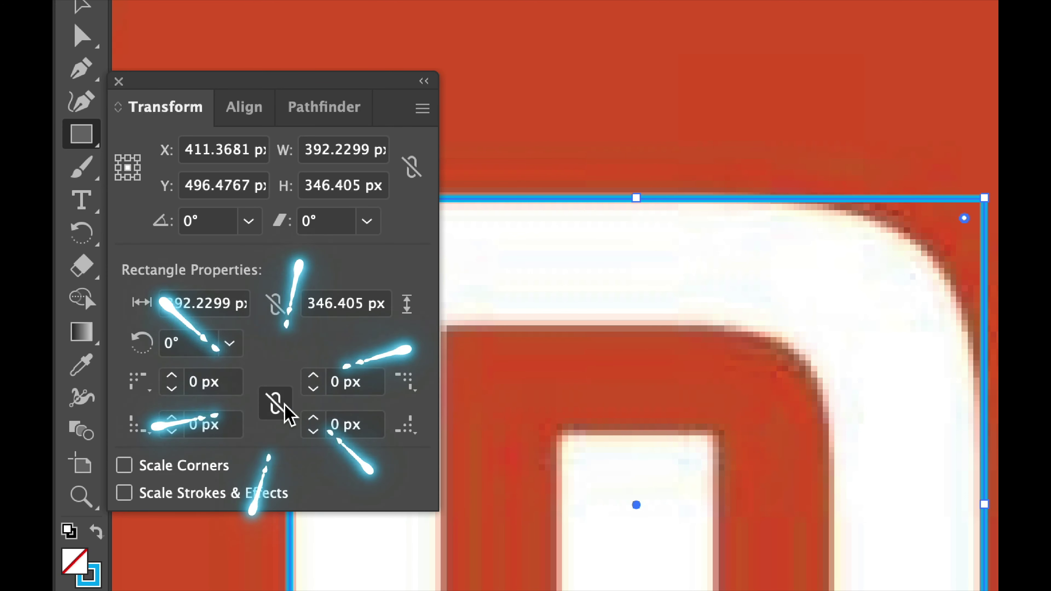
click(285, 406)
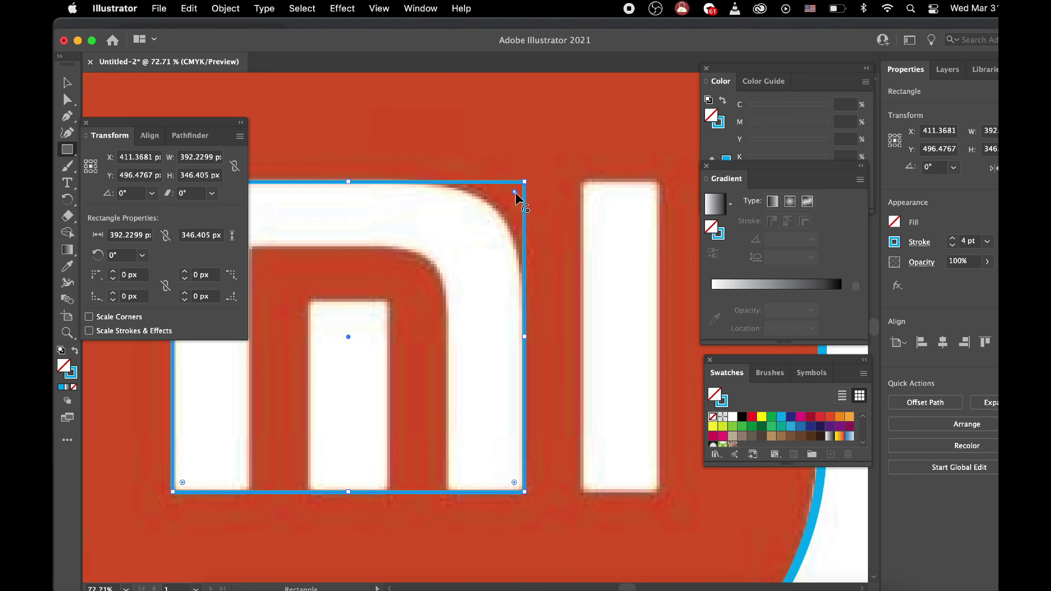
drag(516, 193, 420, 281)
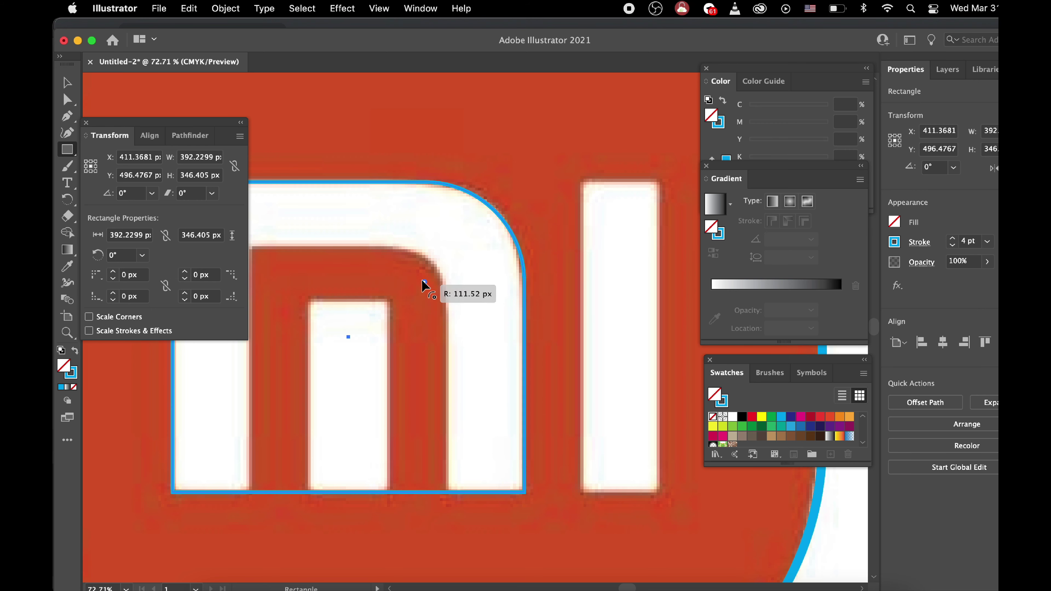
drag(419, 282, 422, 280)
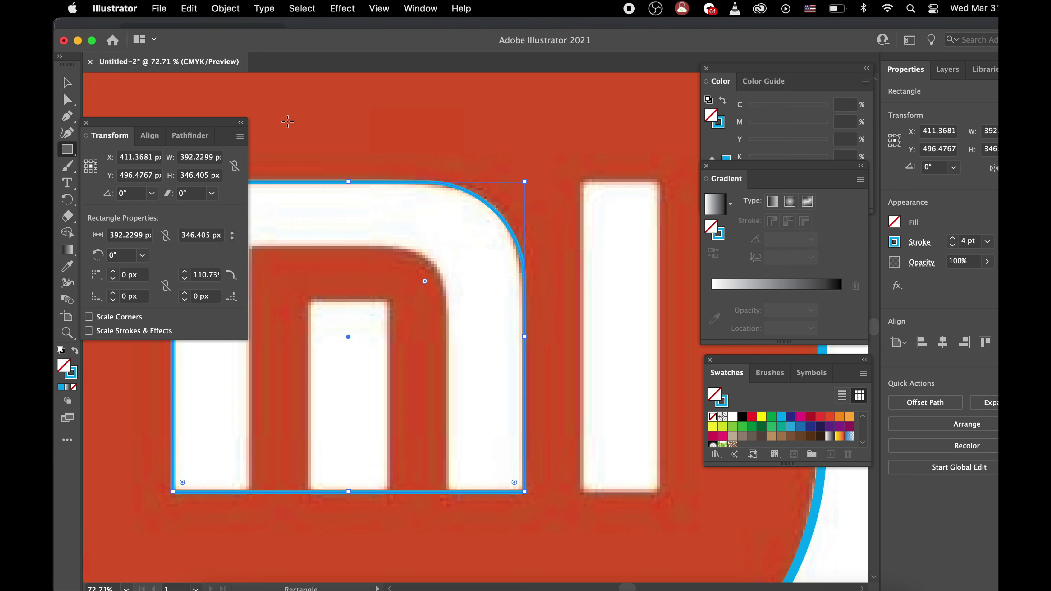
scroll(288, 121, down, 5)
scroll(288, 121, left, 4)
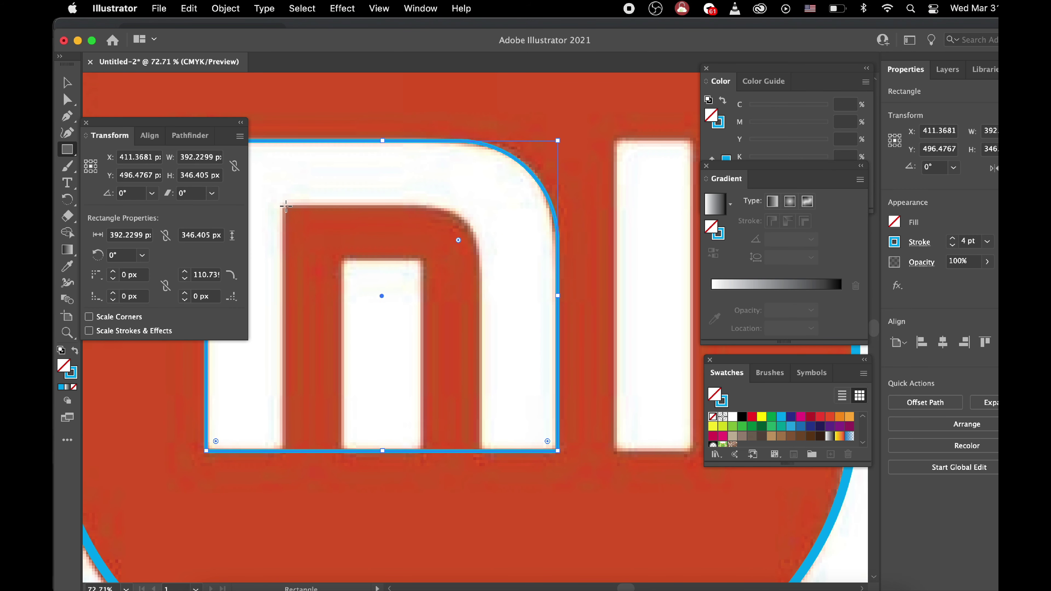
- Draw a yellow-outlined rectangle over the m's inner arch with a rounded top-right corner
drag(285, 205, 482, 504)
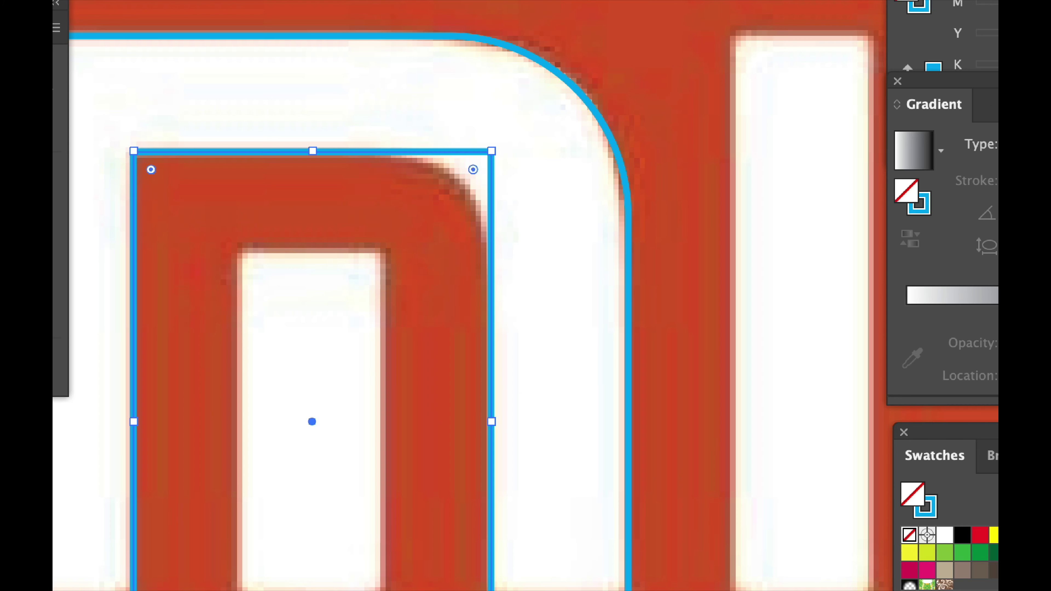
click(994, 538)
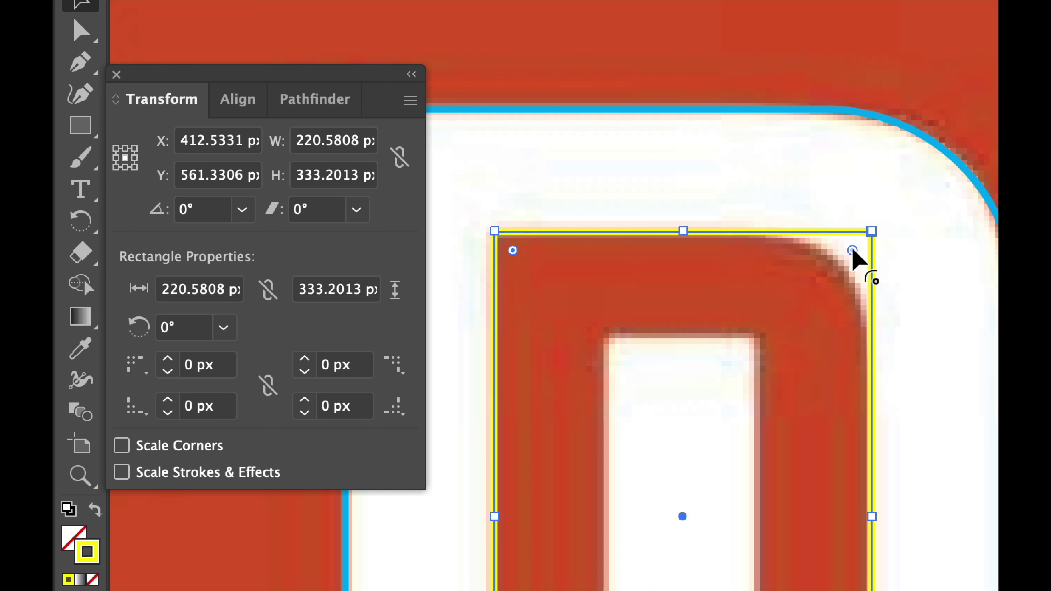
mouse_move(853, 253)
mouse_down()
mouse_move(457, 244)
mouse_move(431, 267)
mouse_up()
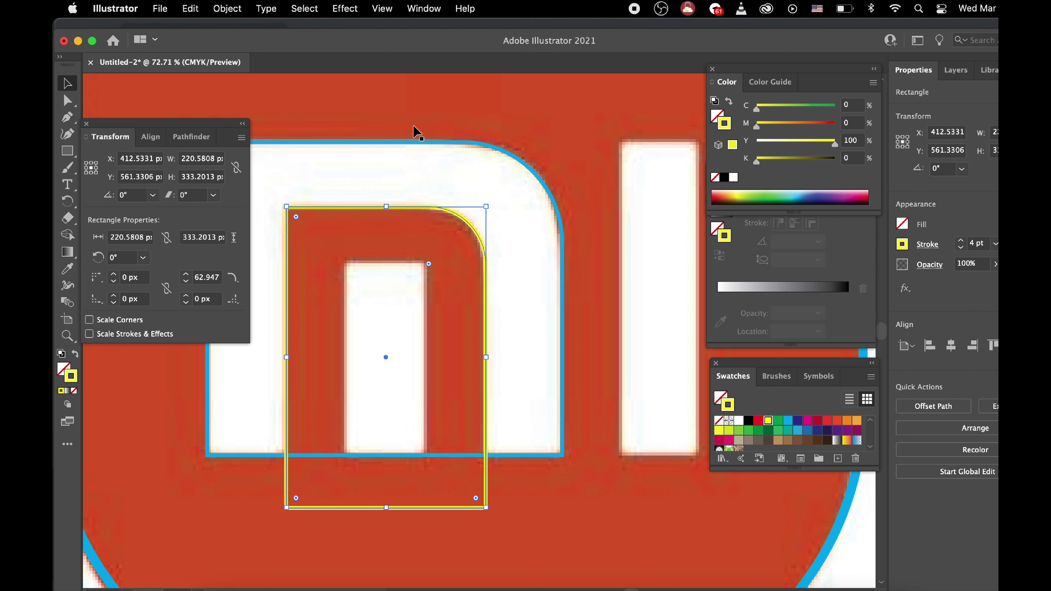
- Turn the blue and yellow outlines into solid blue and yellow fills
click(406, 142)
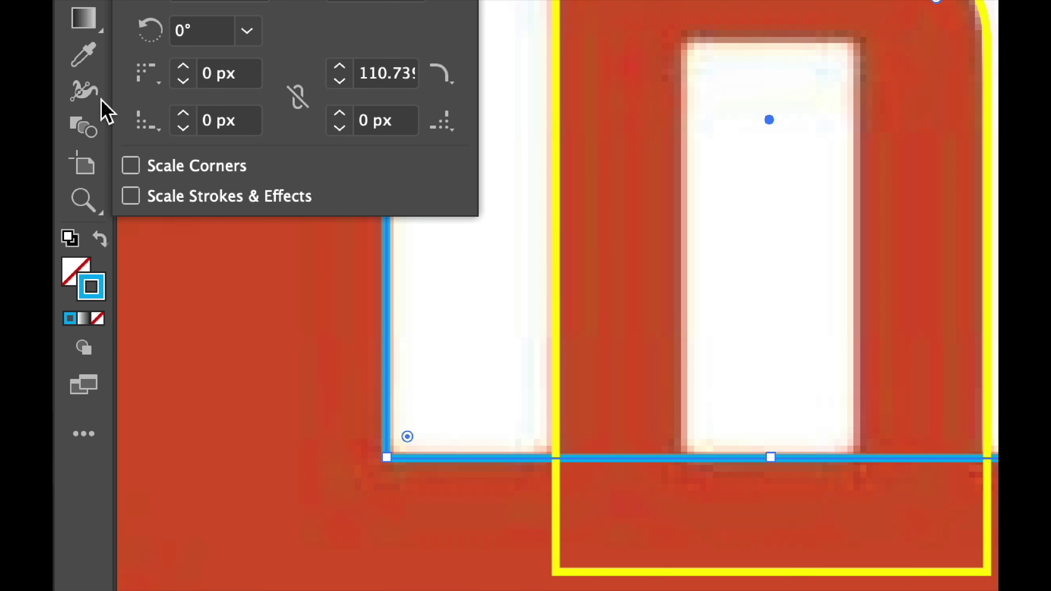
click(101, 240)
click(101, 239)
click(104, 230)
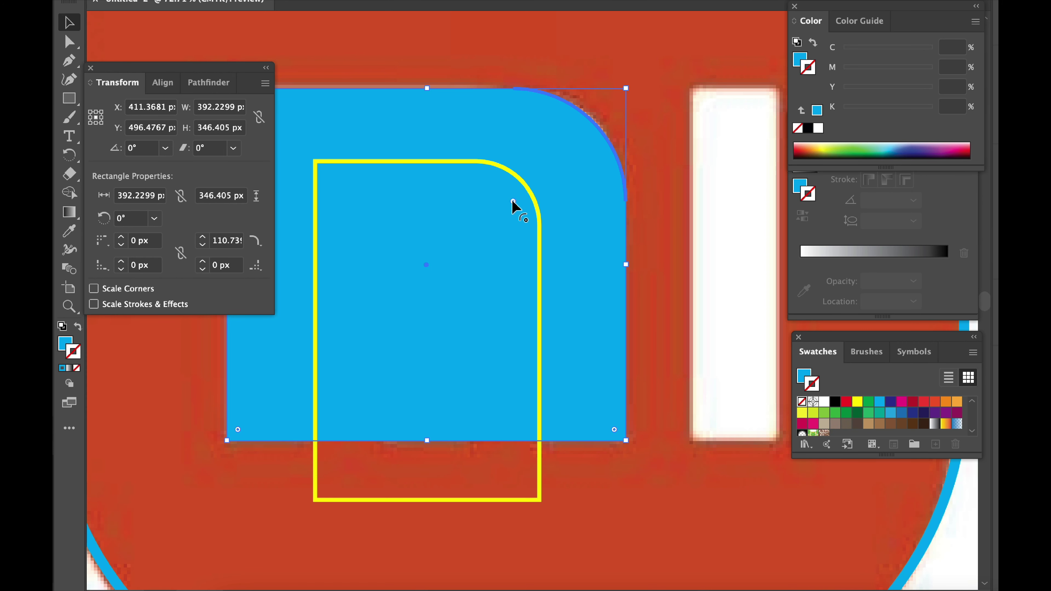
click(526, 187)
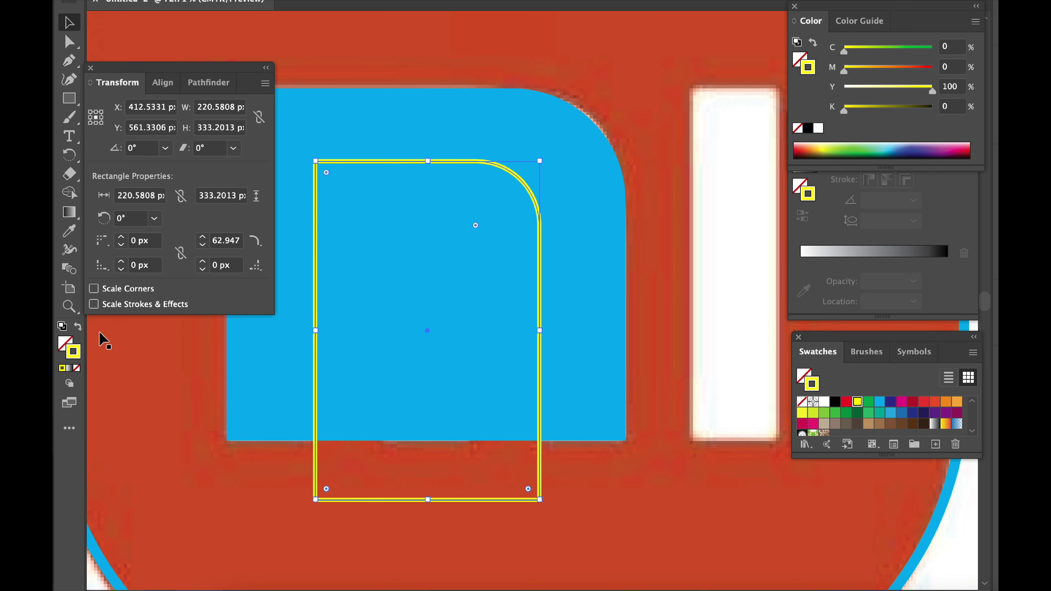
click(77, 327)
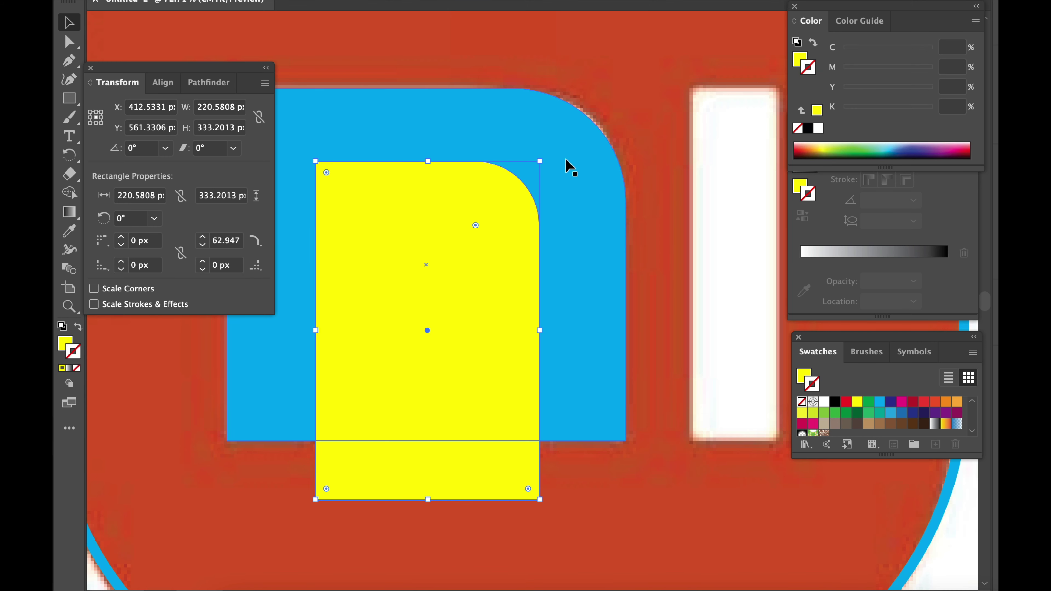
- Reduce the blue shape's corner radius to 104.50 px, then select both shapes
click(573, 158)
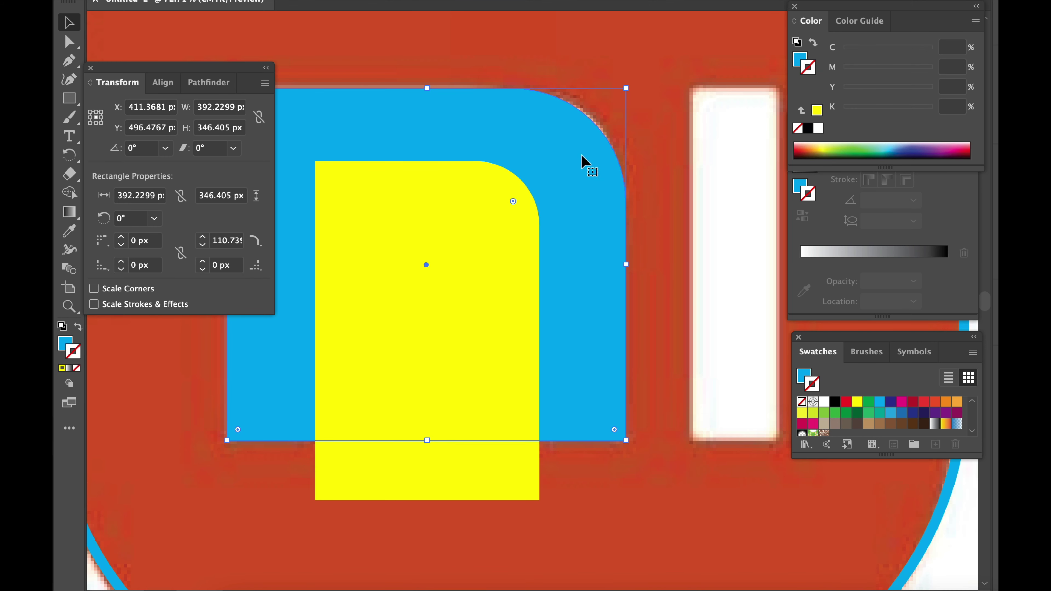
scroll(580, 158, up, 1)
scroll(579, 157, left, 2)
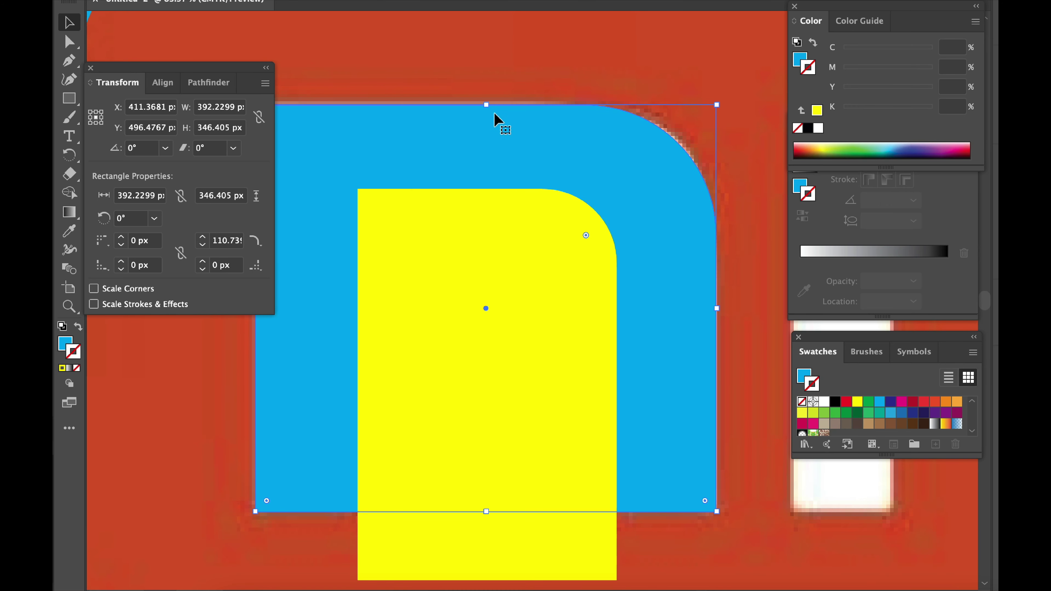
click(487, 105)
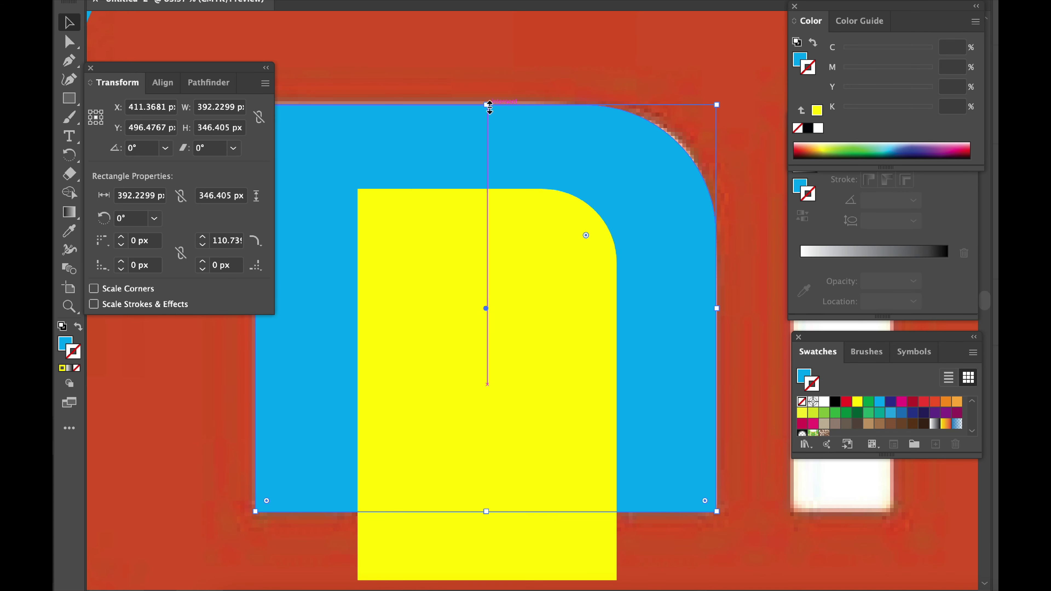
double_click(671, 139)
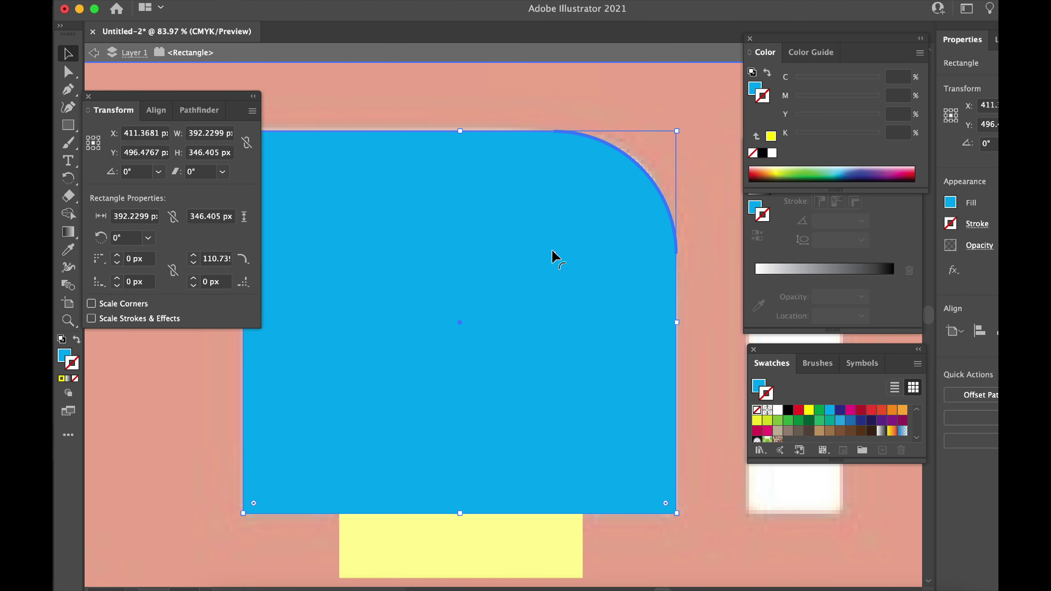
drag(554, 257, 561, 249)
double_click(693, 138)
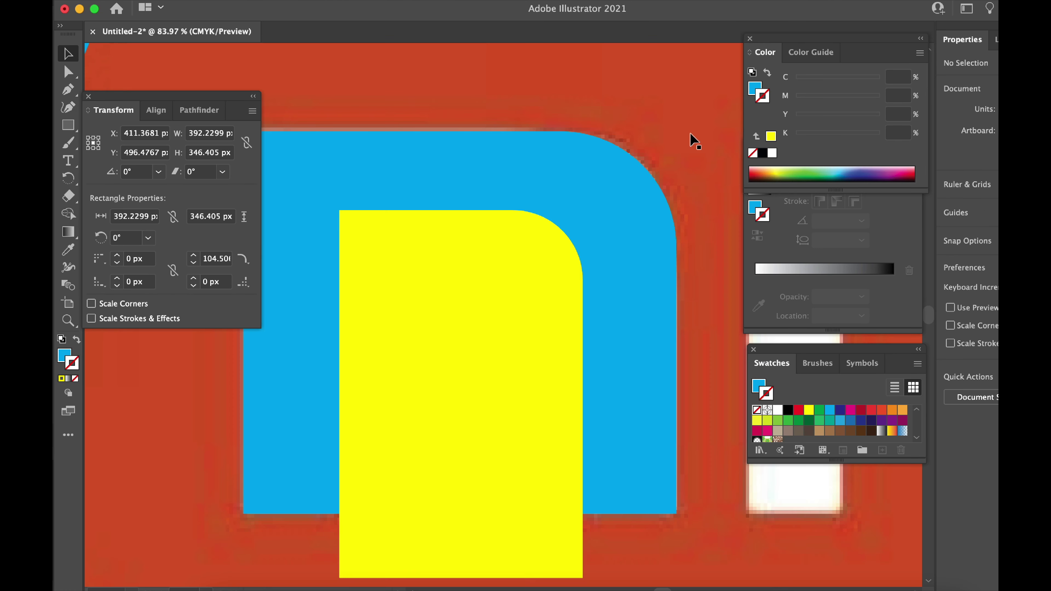
click(591, 192)
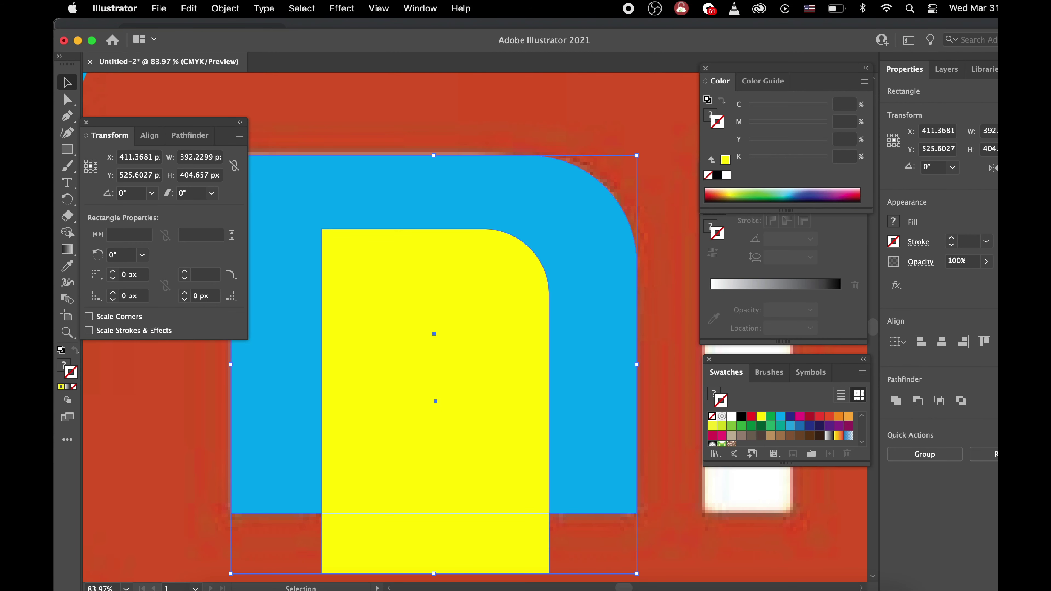
- Divide the overlapping blue and yellow shapes with Pathfinder and reselect the resulting group
click(993, 401)
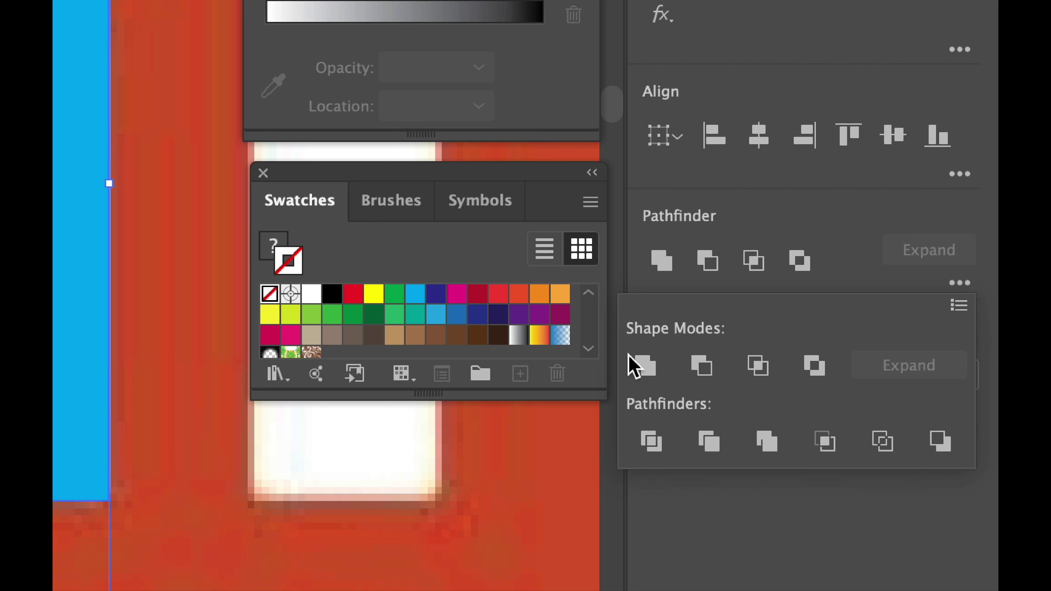
click(648, 443)
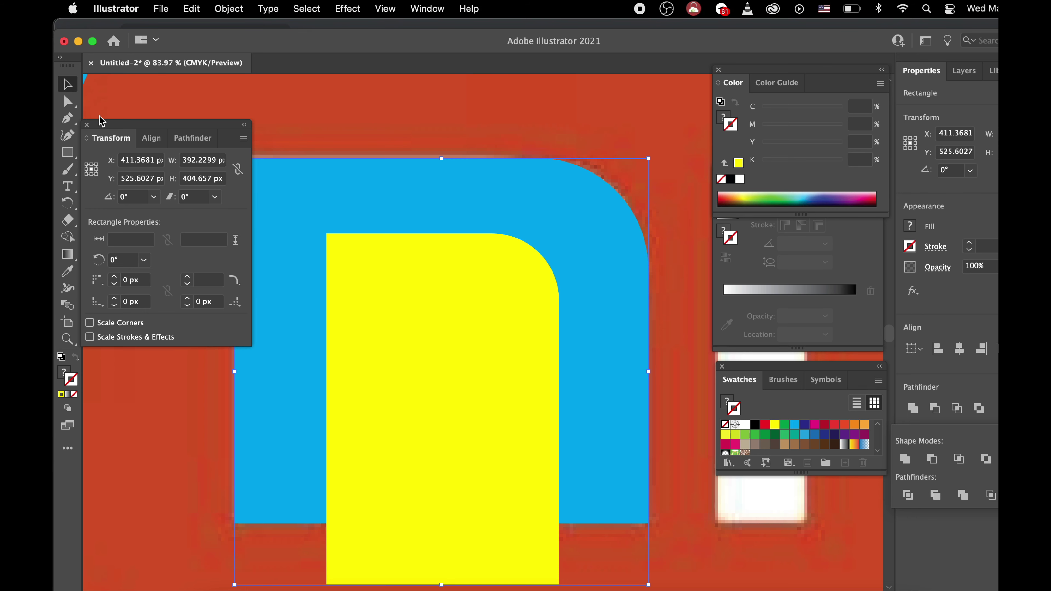
click(370, 112)
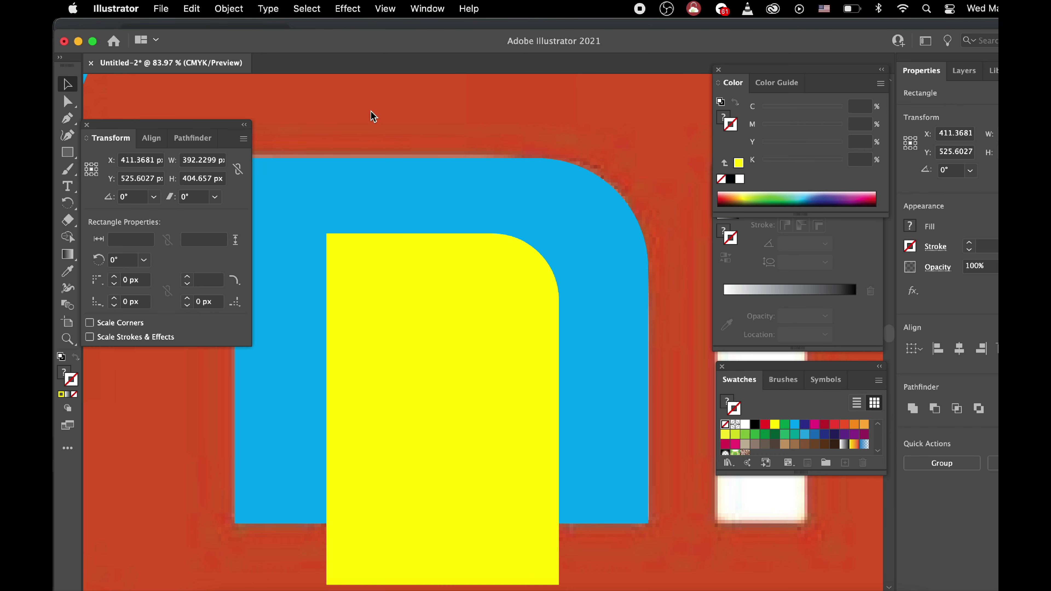
click(371, 196)
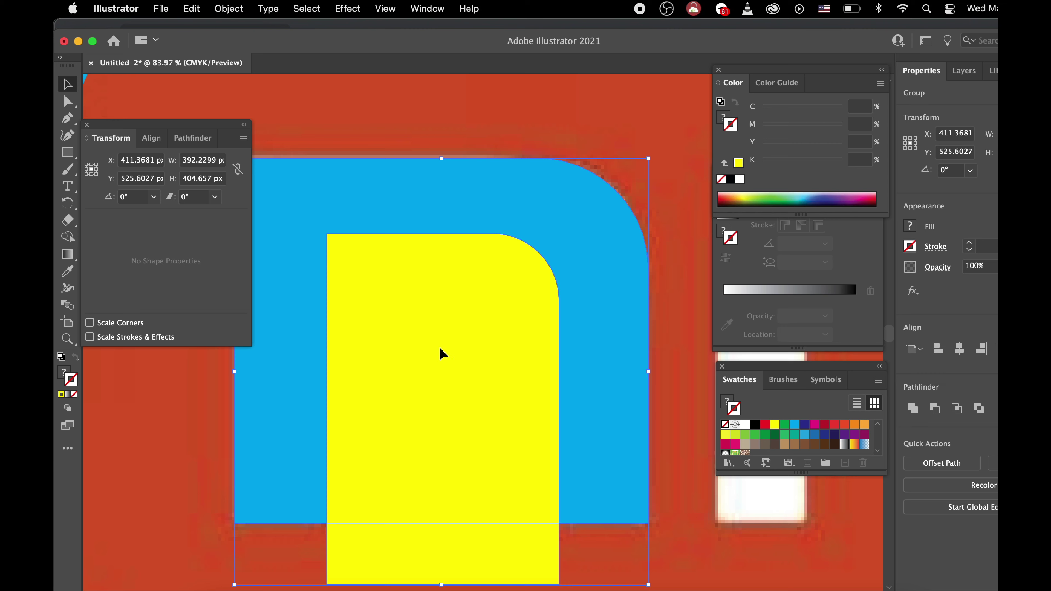
click(67, 102)
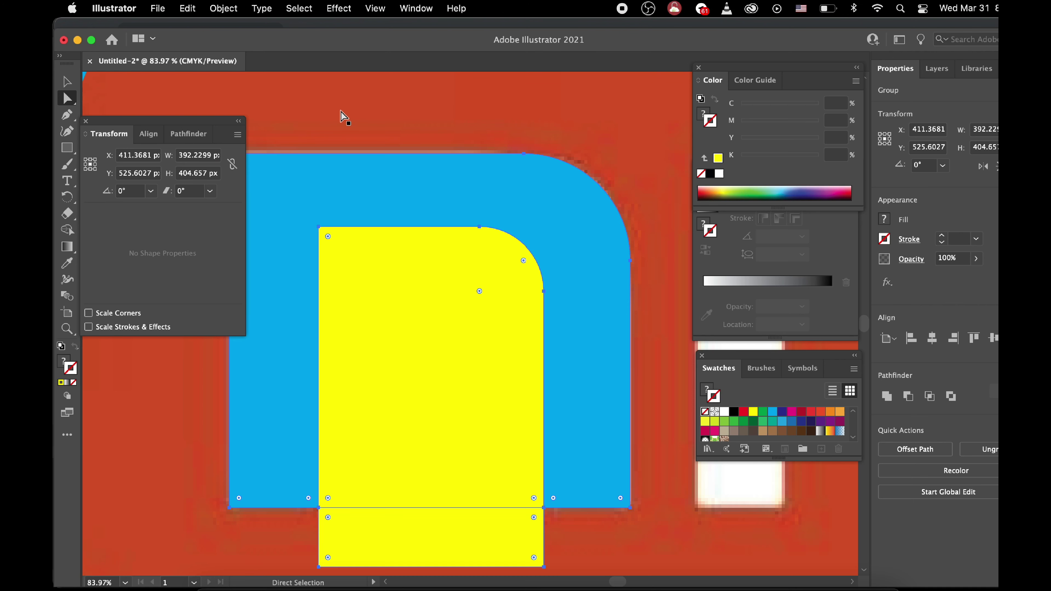
click(343, 116)
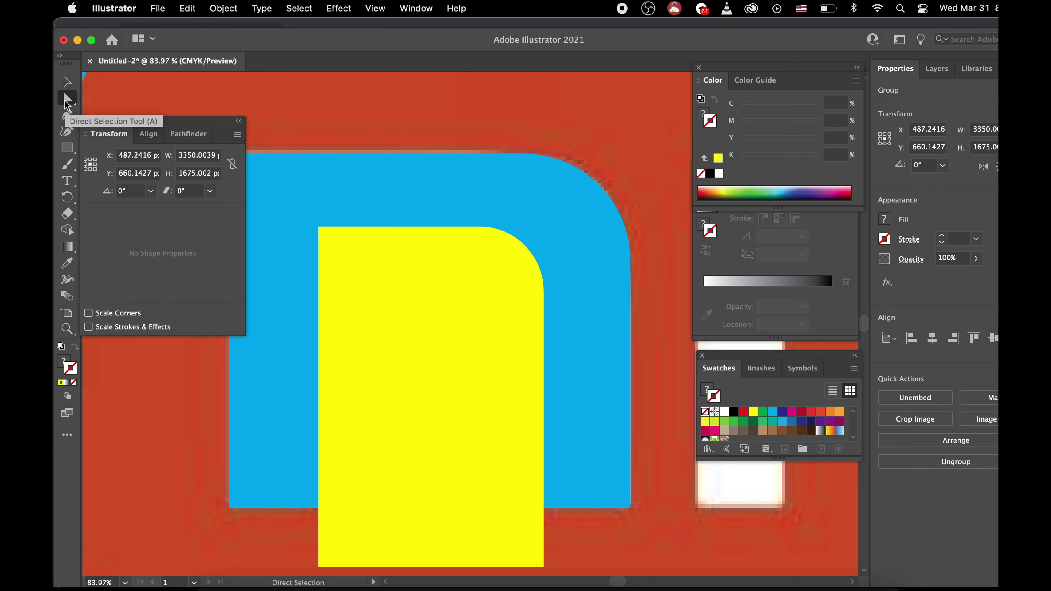
- Delete both yellow pieces, leaving only the blue arch tracing the m's outer edge
scroll(351, 188, down, 2)
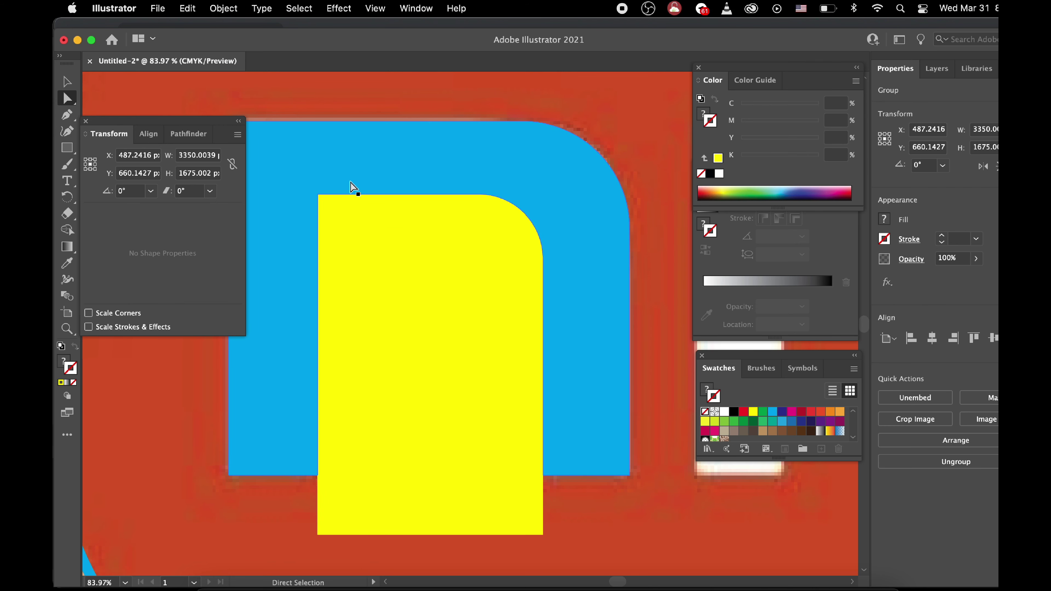
click(431, 520)
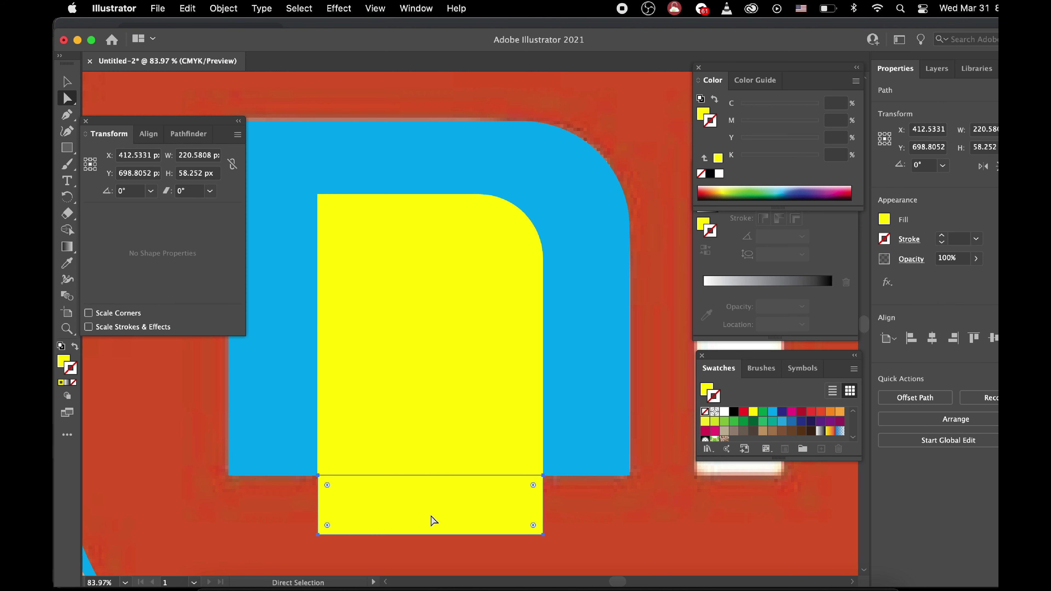
key(Delete)
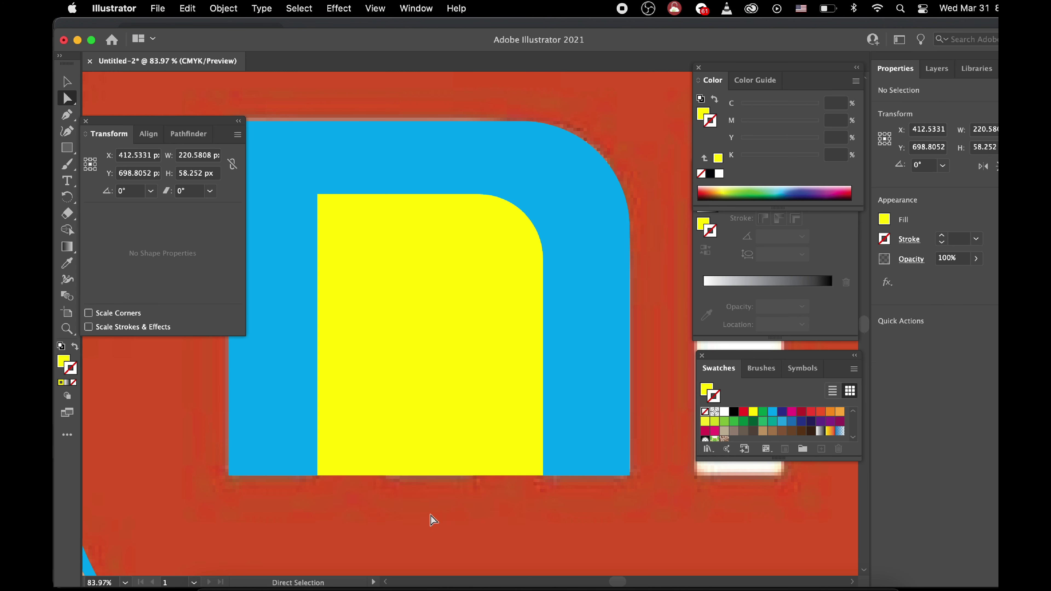
click(435, 404)
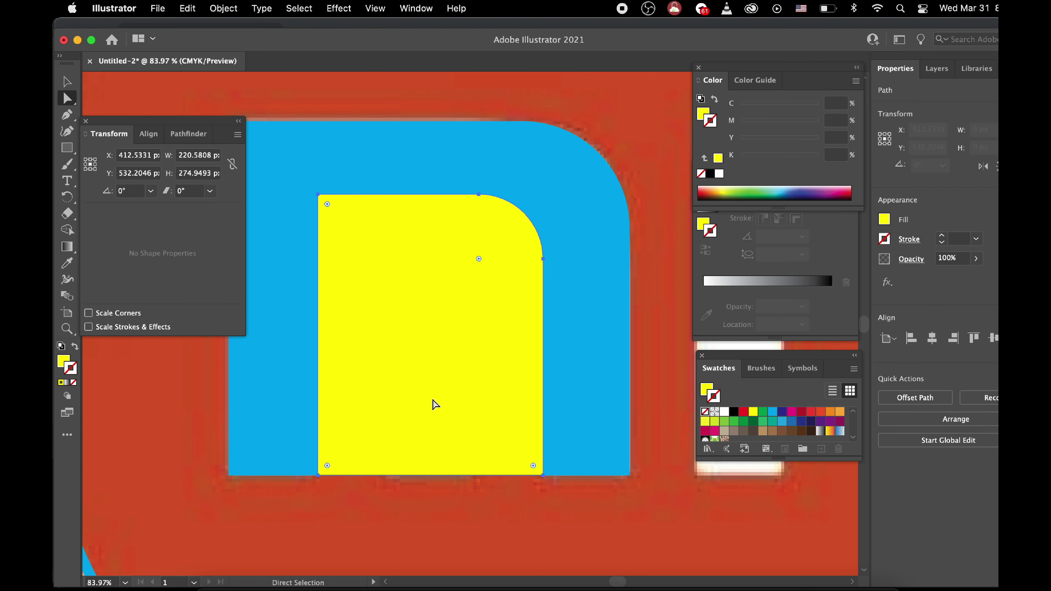
key(Delete)
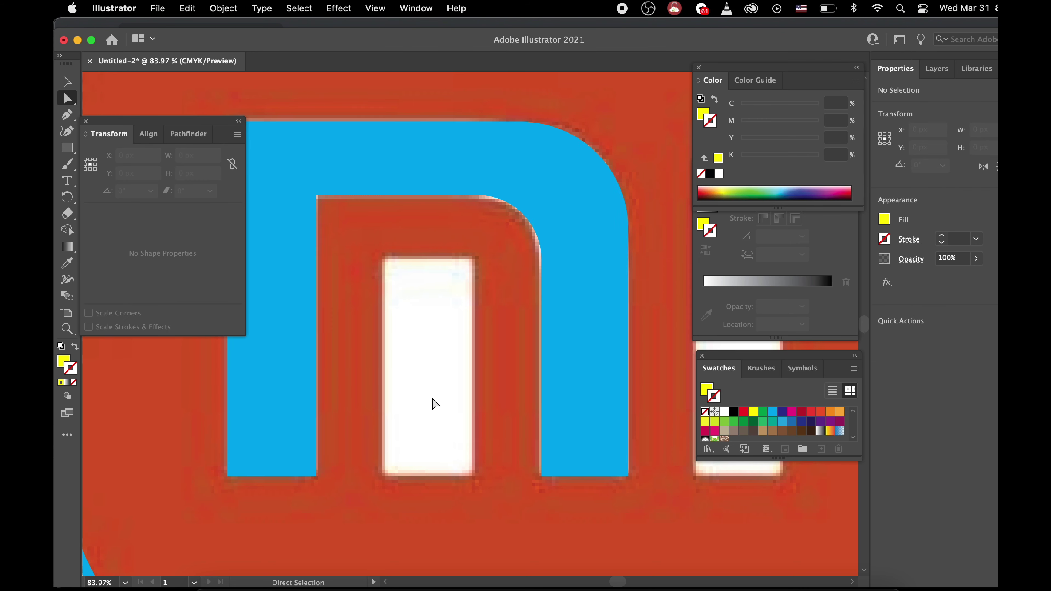
scroll(435, 403, right, 2)
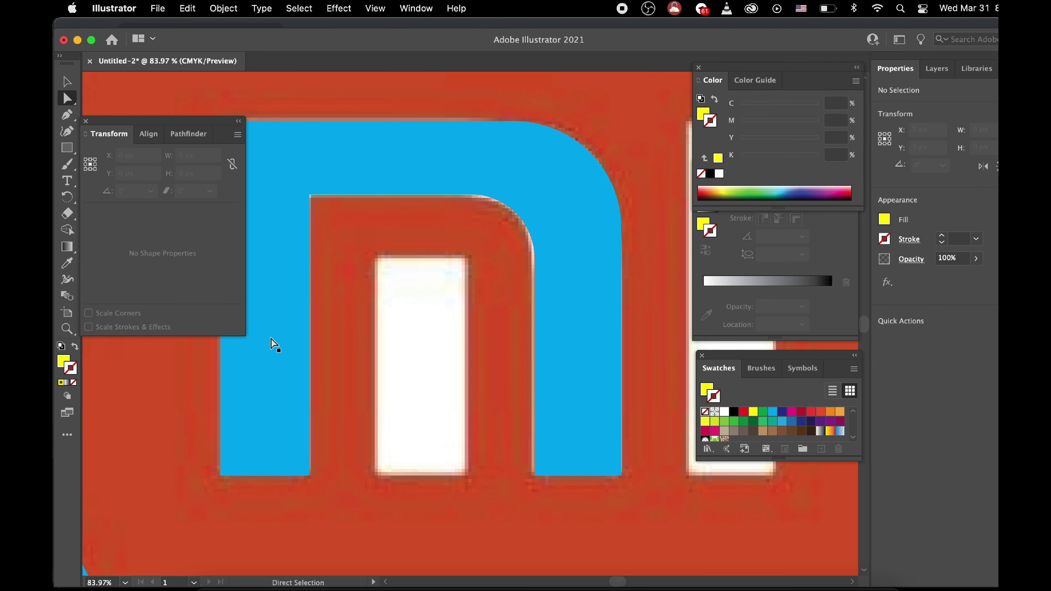
click(70, 150)
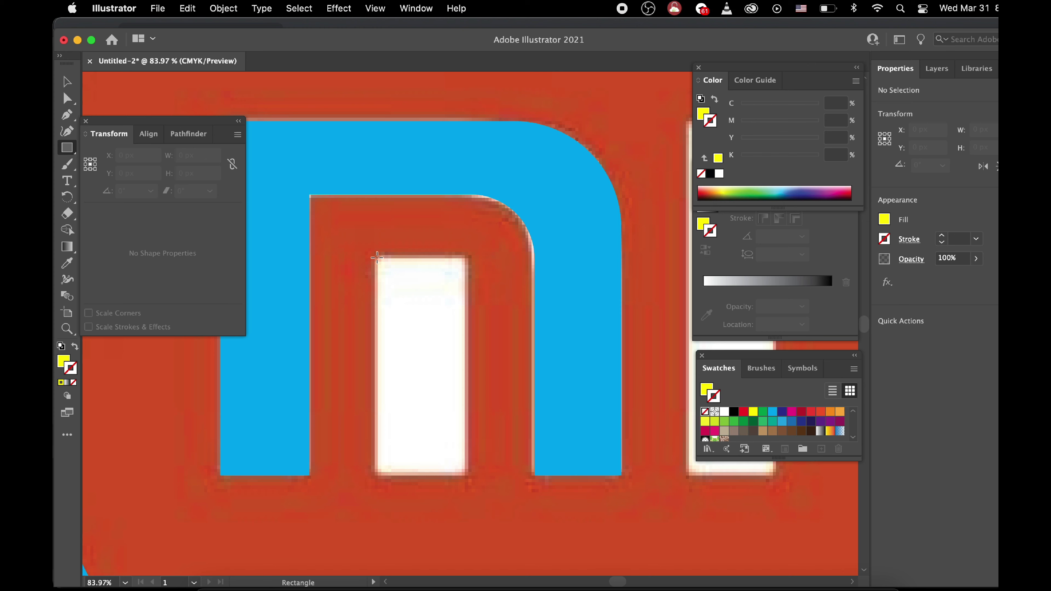
- Add a white rectangle over the m's middle slot and fill the blue m shape white
drag(377, 257, 466, 454)
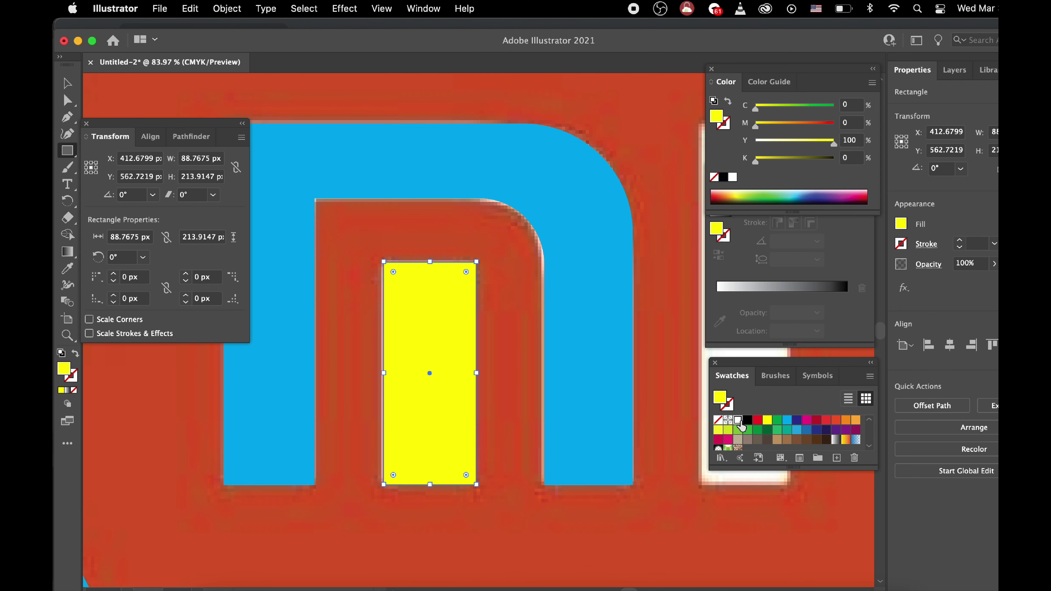
click(738, 420)
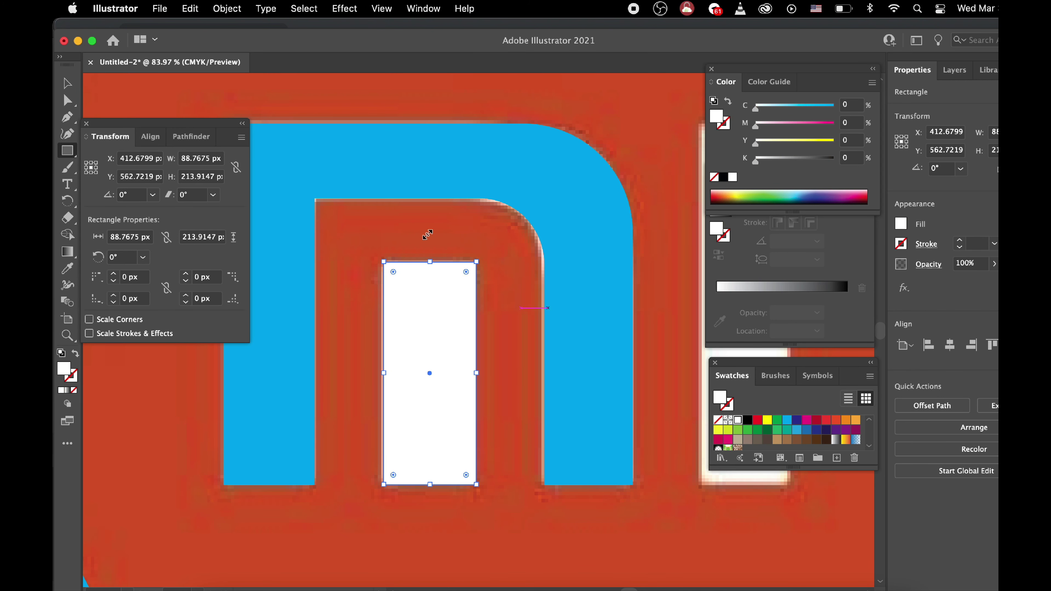
click(67, 84)
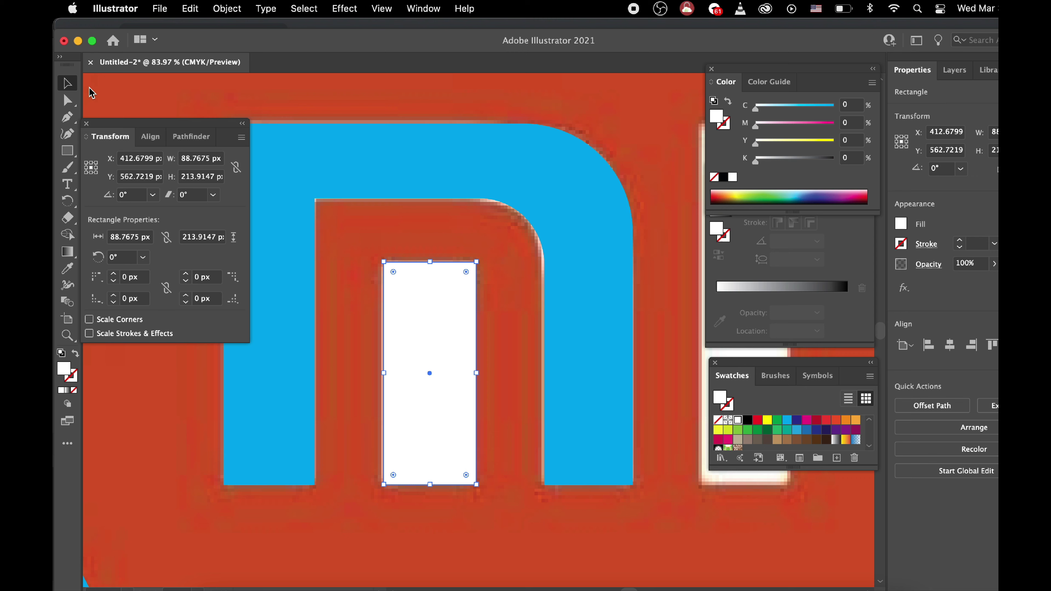
click(335, 147)
click(739, 422)
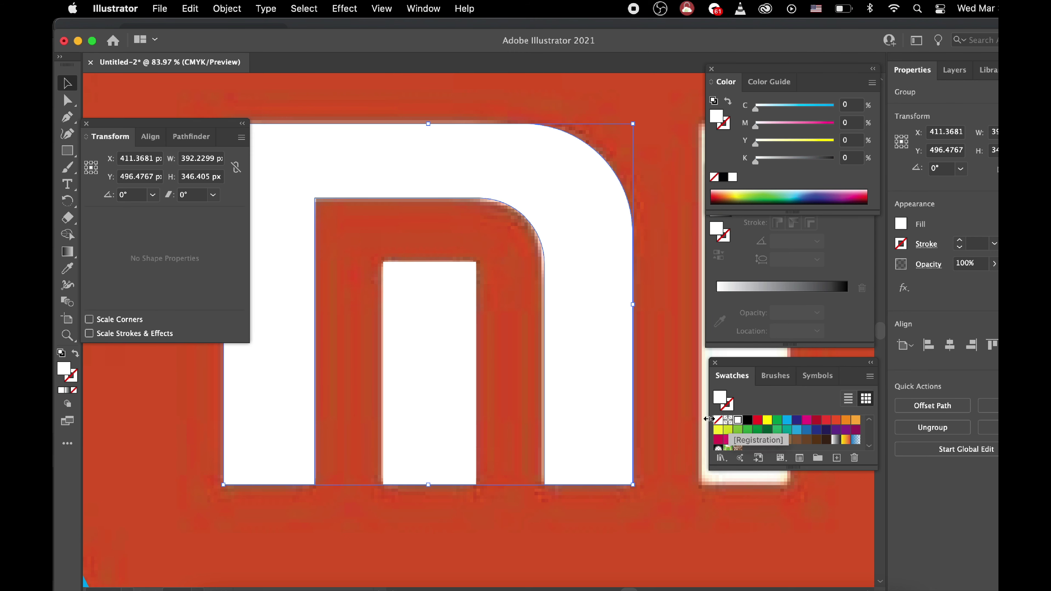
- Draw an 86.08 × 349.76 px white rectangle tracing the i bar
scroll(598, 418, right, 2)
scroll(603, 418, right, 5)
scroll(600, 416, right, 3)
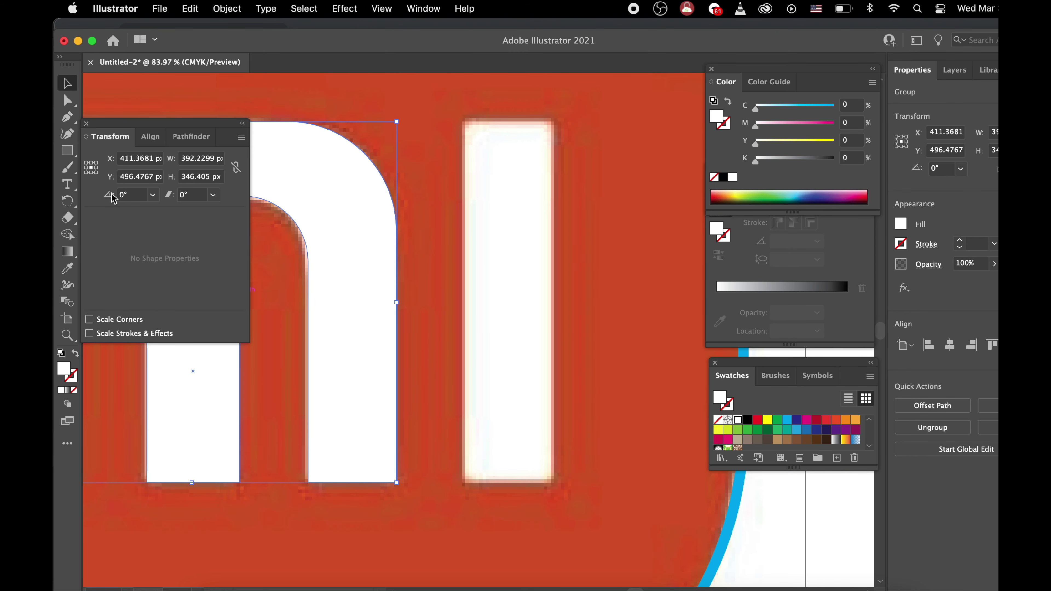
click(67, 151)
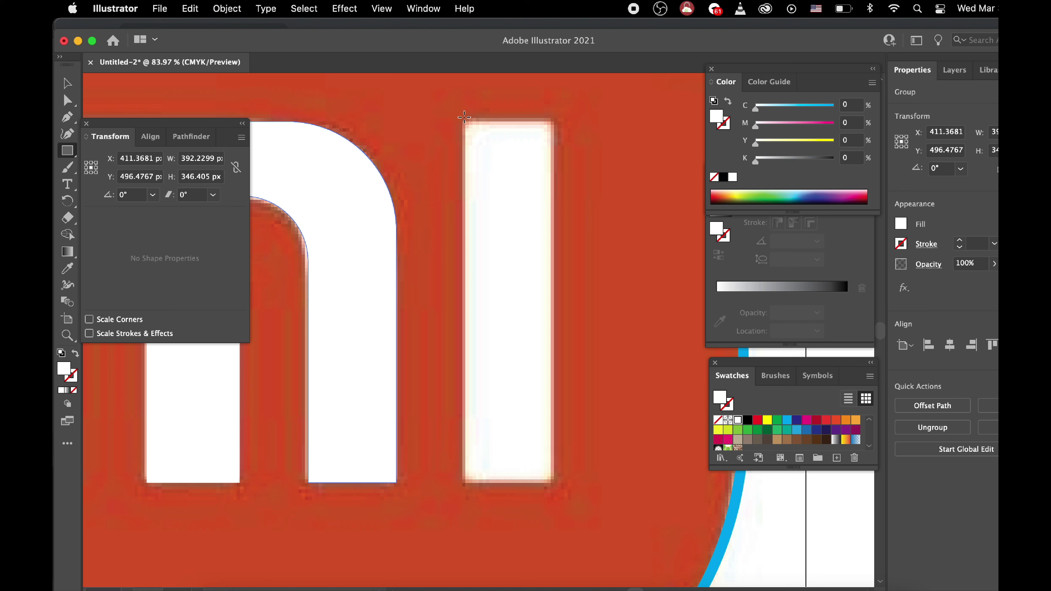
drag(464, 119, 553, 485)
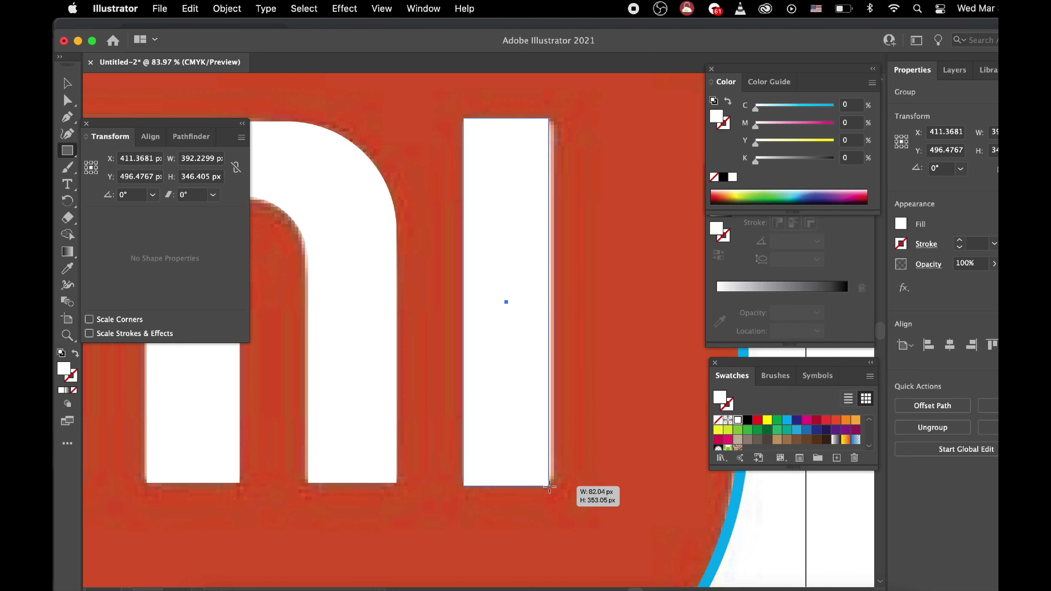
drag(553, 484, 553, 483)
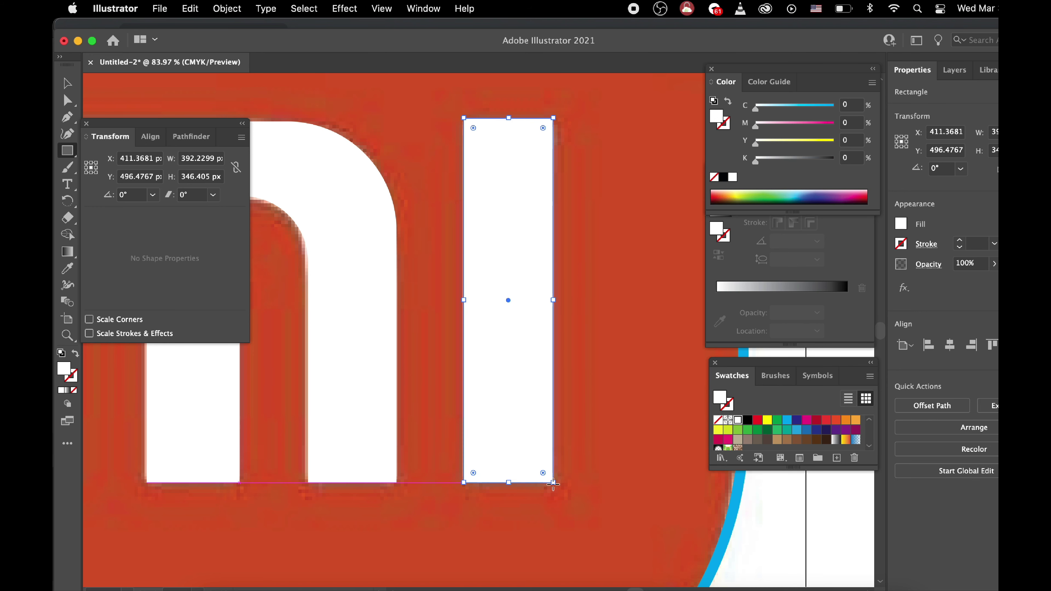
scroll(553, 483, down, 5)
- Fill the 897 px rounded square with the reference's red, then delete the reference image
scroll(553, 483, down, 3)
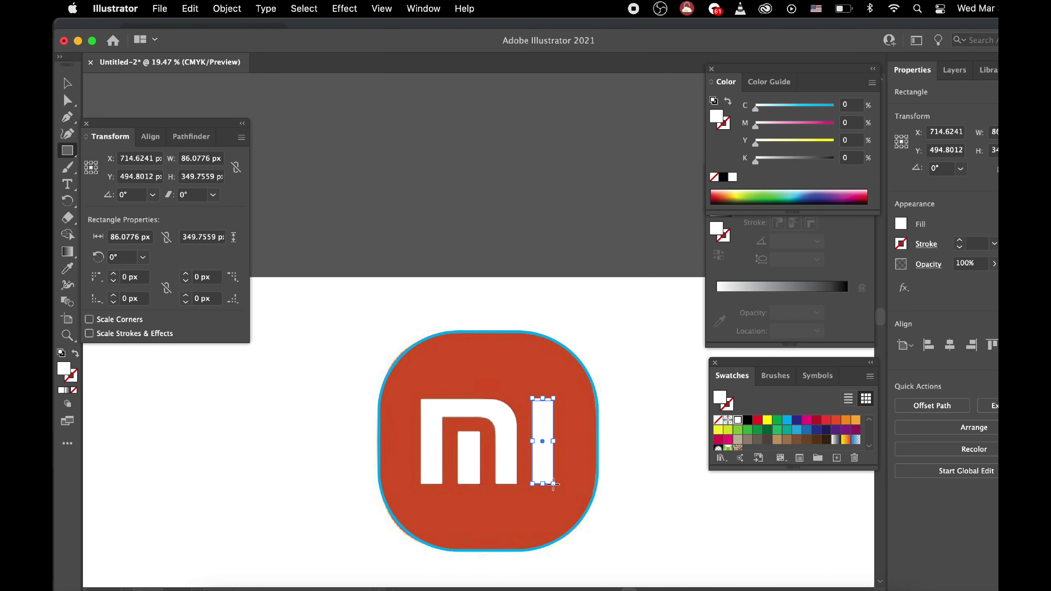
scroll(553, 482, down, 2)
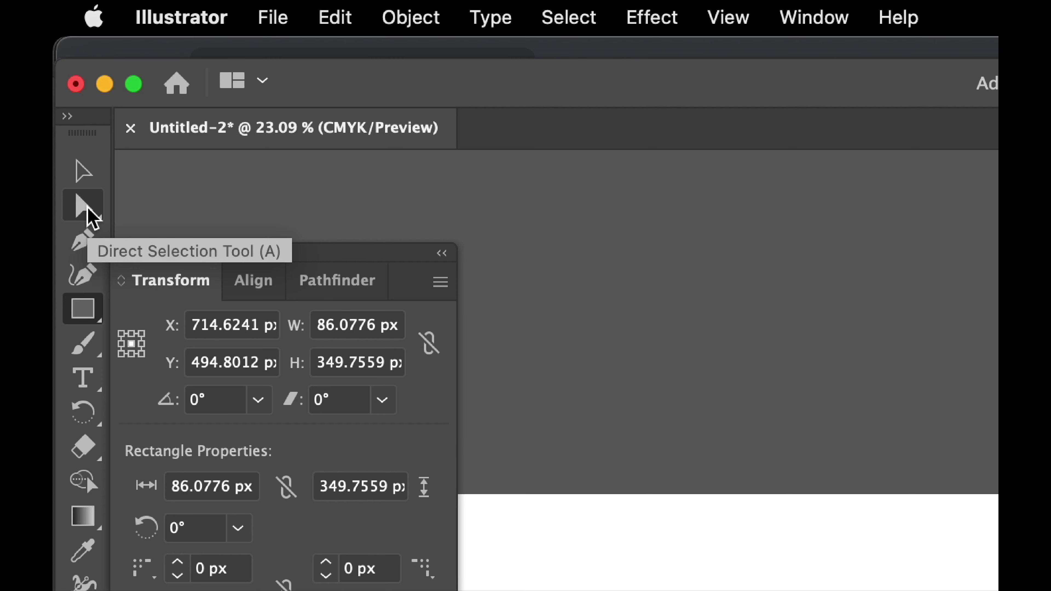
click(83, 171)
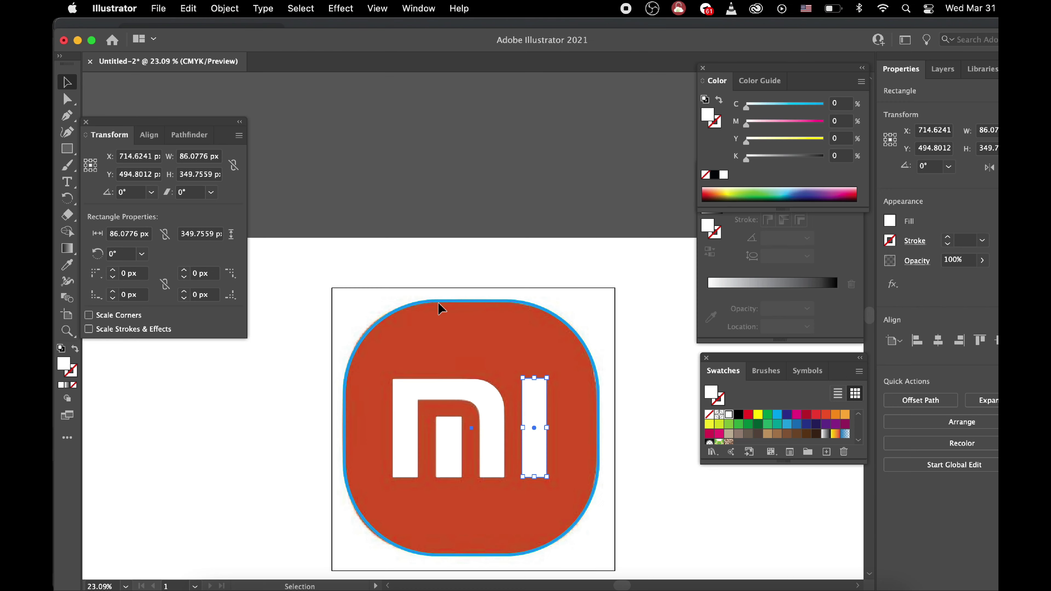
click(439, 309)
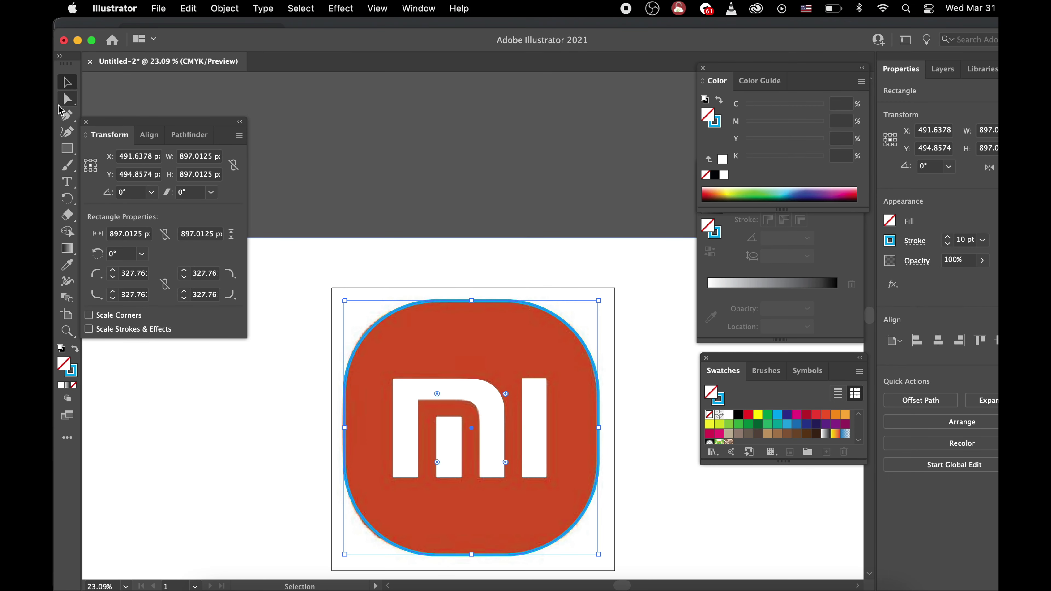
click(68, 267)
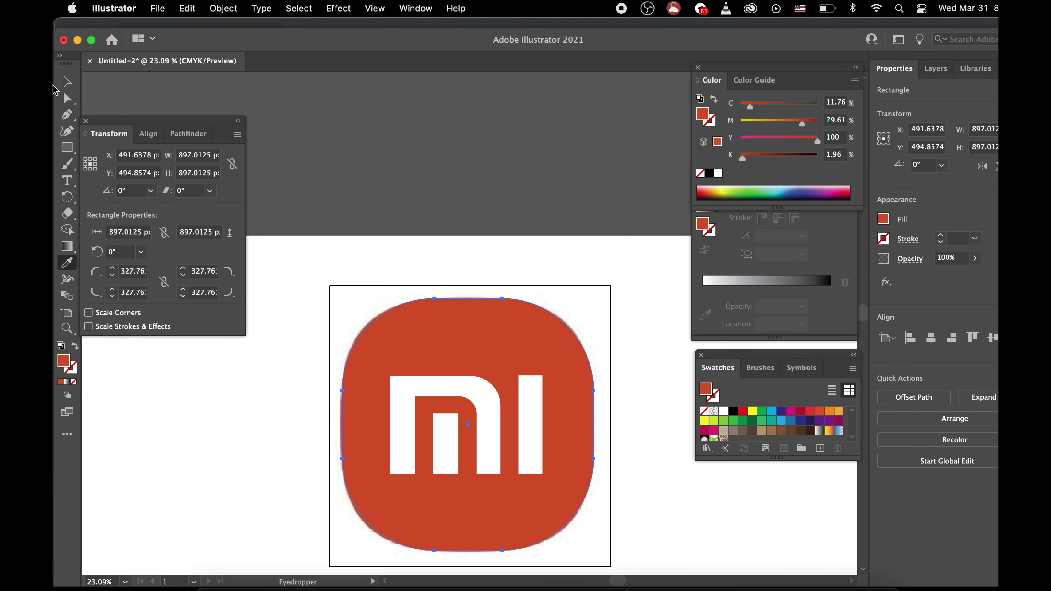
click(67, 82)
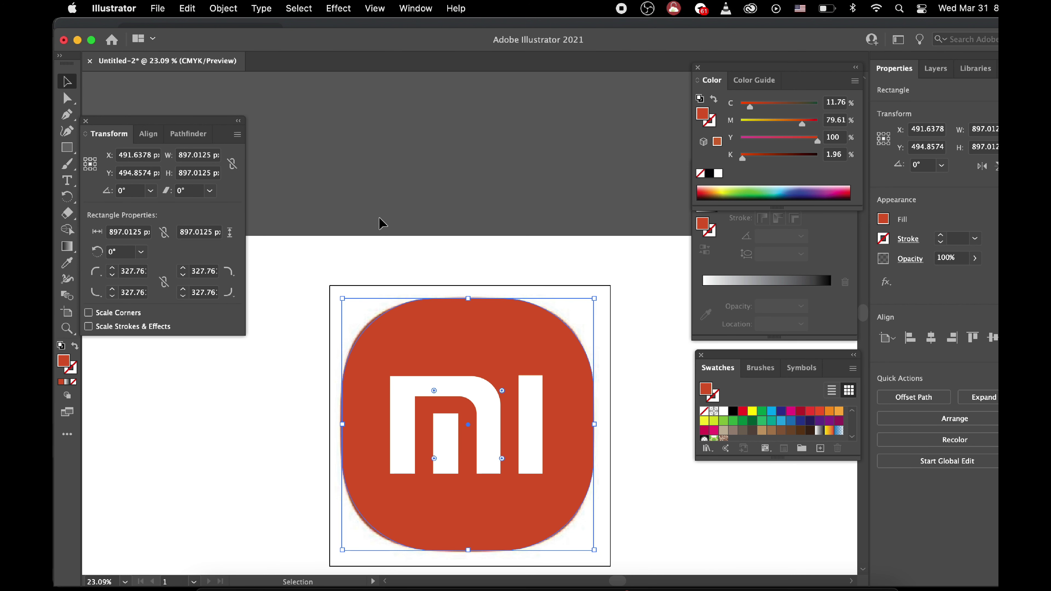
click(384, 264)
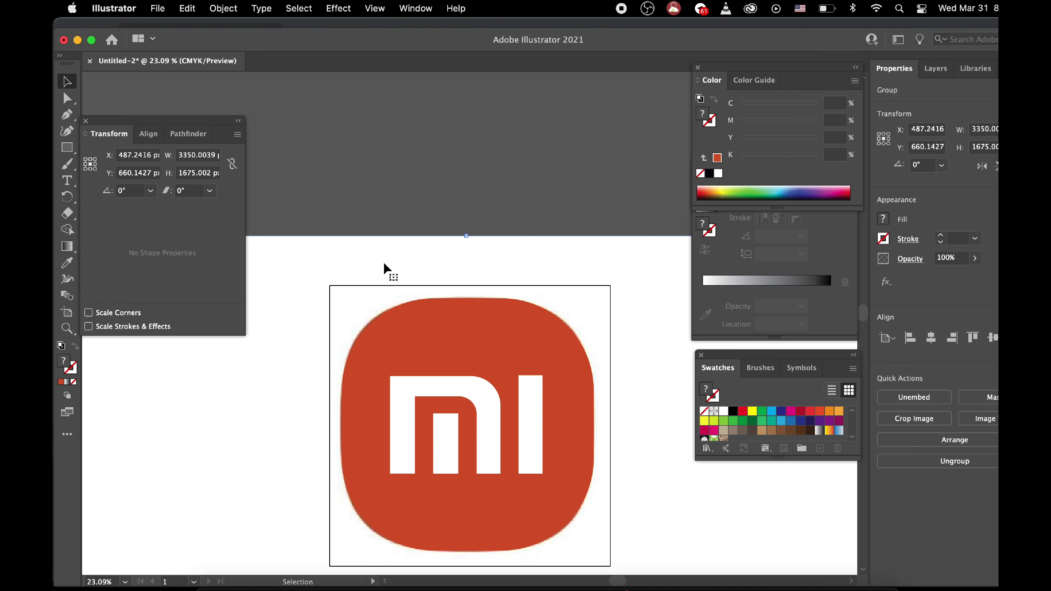
key(Delete)
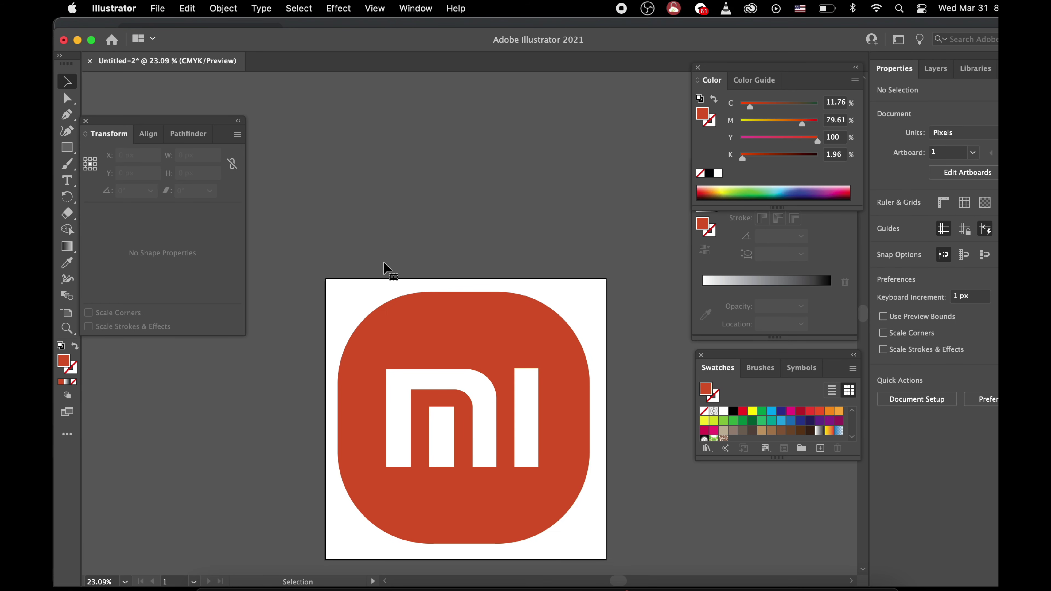
- Scroll down and back up over the canvas to inspect the rebuilt Mi logo
scroll(385, 269, down, 3)
scroll(384, 269, down, 2)
scroll(384, 269, down, 1)
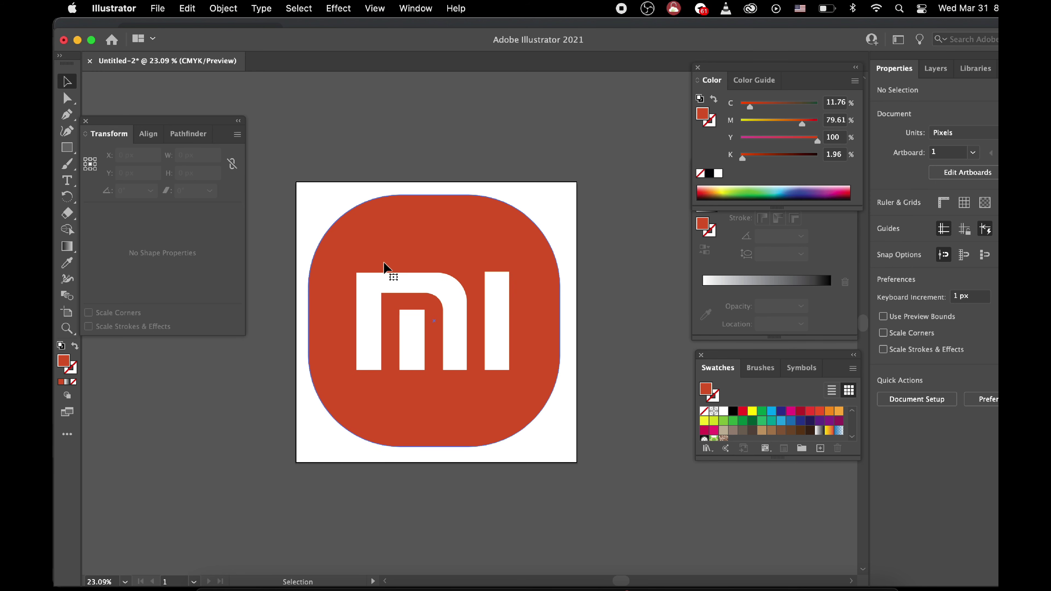
scroll(384, 269, down, 3)
scroll(384, 269, down, 1)
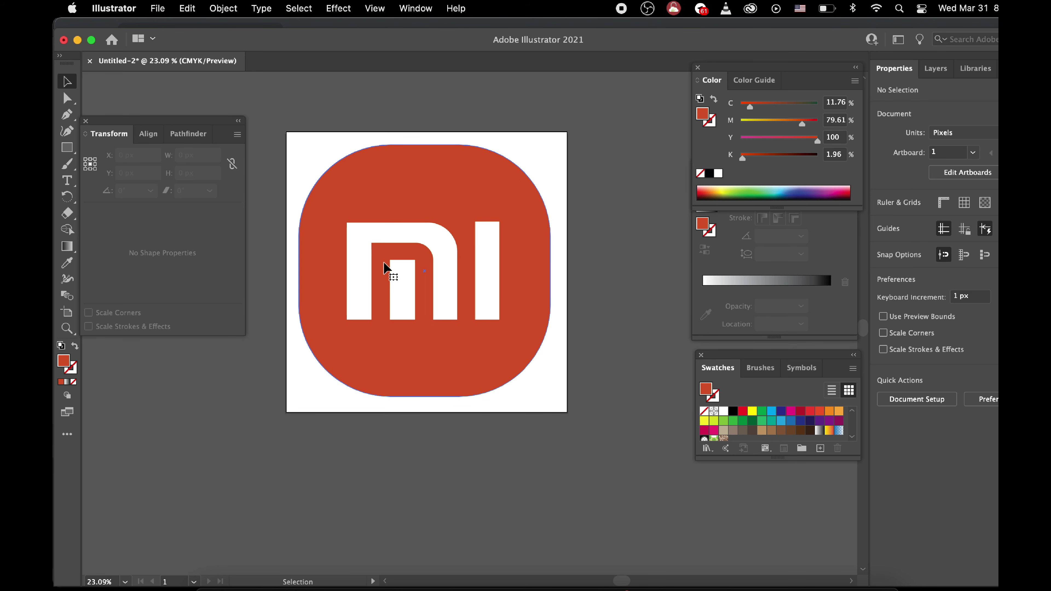
scroll(385, 269, up, 1)
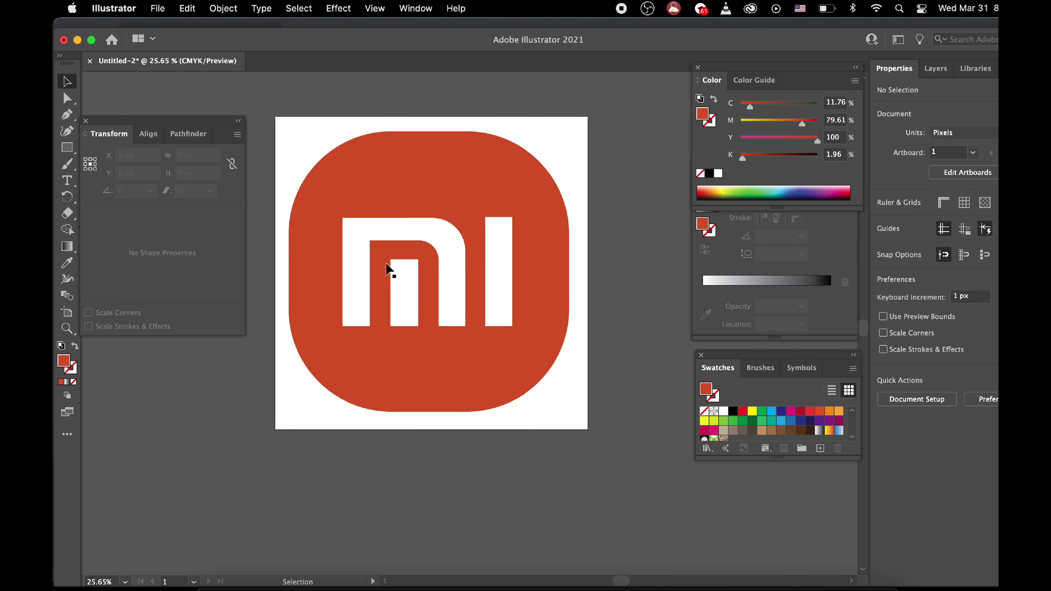
scroll(385, 270, up, 1)
scroll(385, 269, up, 1)
scroll(385, 270, up, 1)
scroll(385, 269, up, 1)
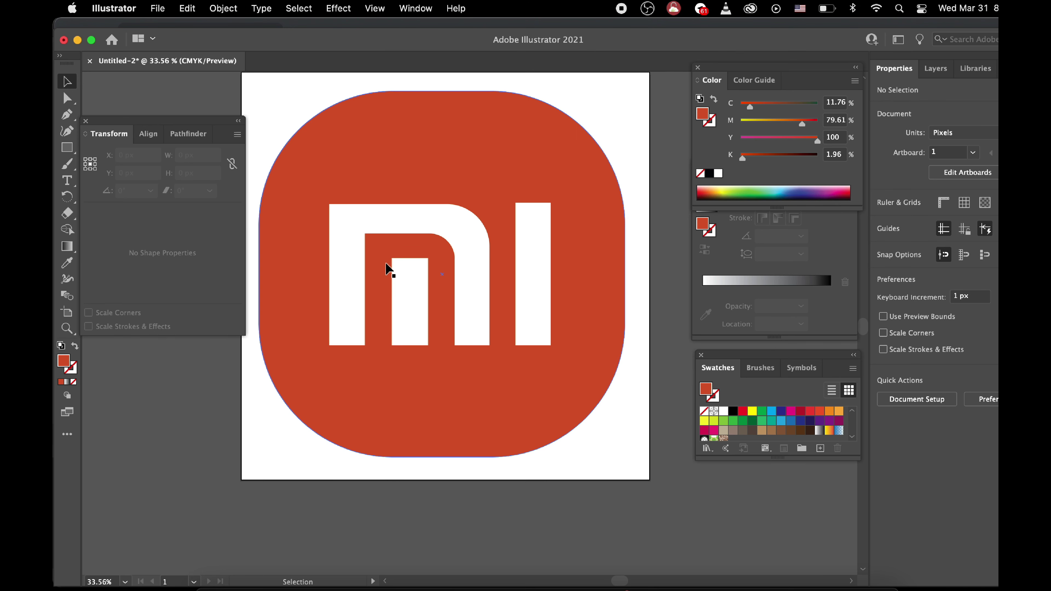
scroll(385, 269, up, 1)
scroll(386, 269, up, 2)
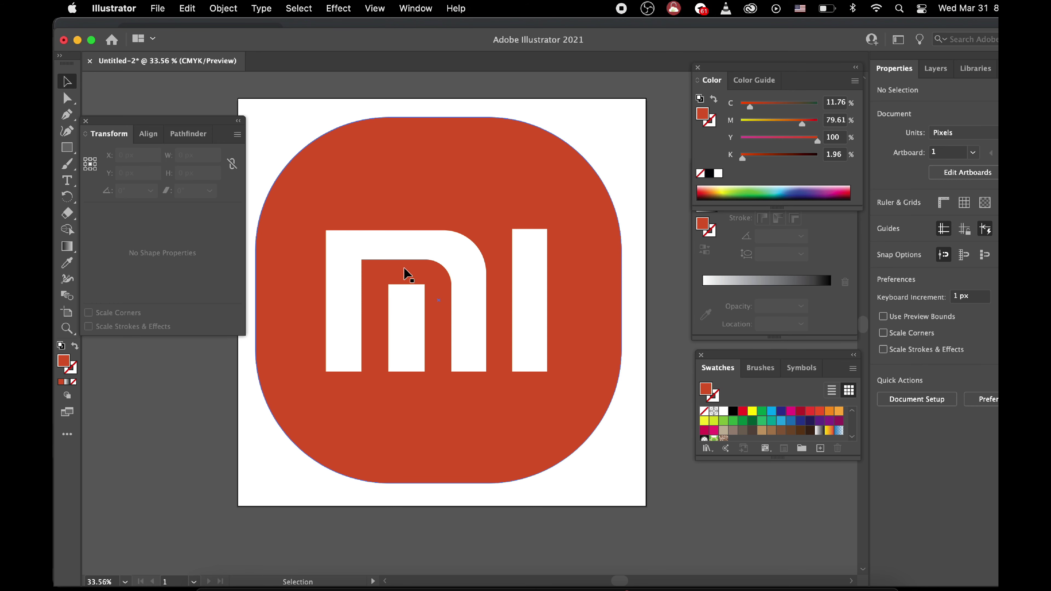
scroll(404, 269, up, 1)
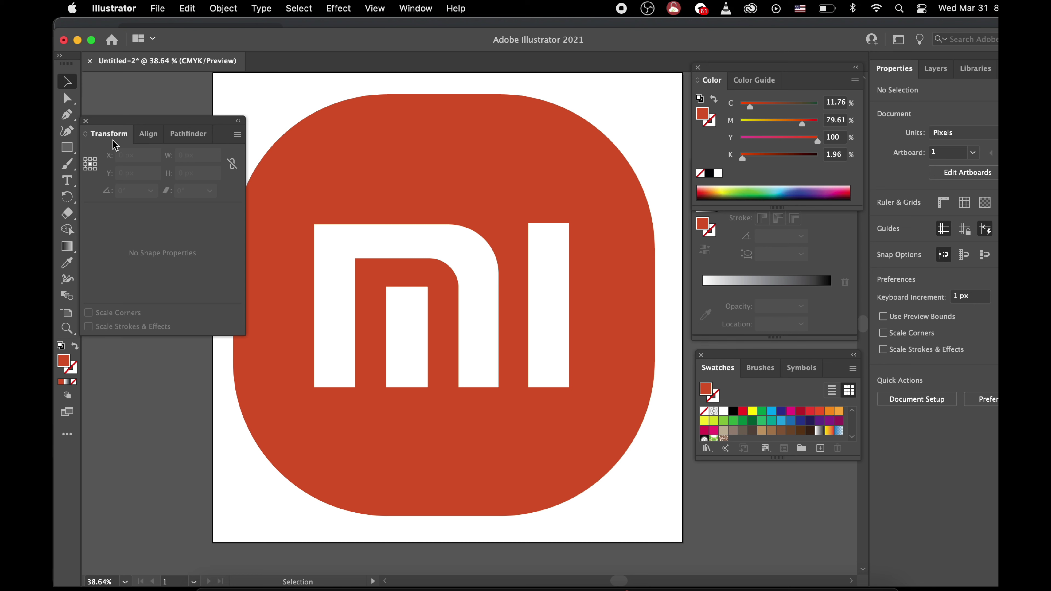
- Close the floating Transform/Align/Pathfinder panel and pan to view the finished red logo
click(88, 122)
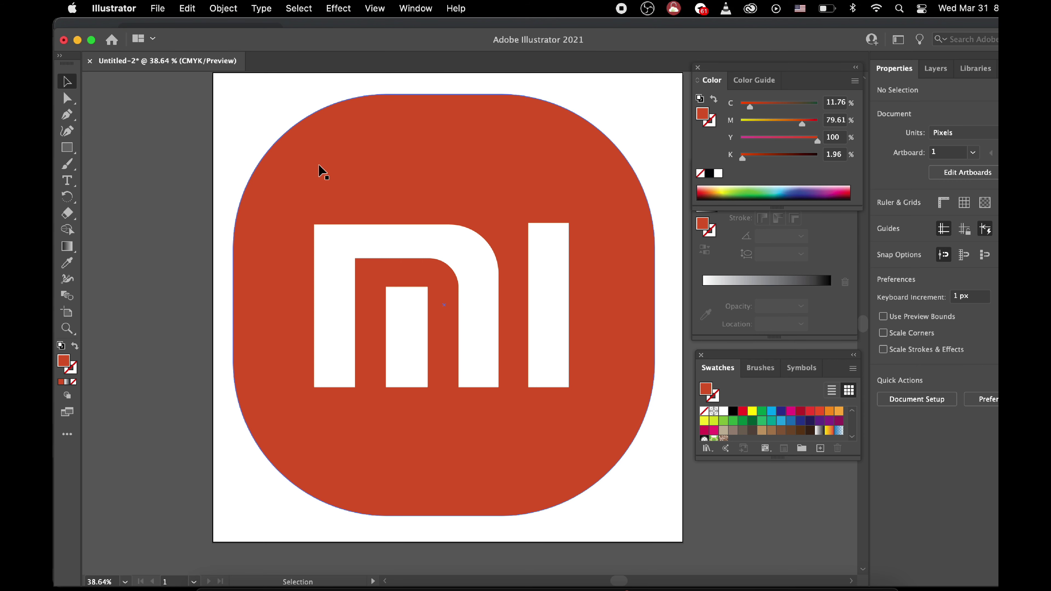
scroll(323, 172, right, 1)
scroll(323, 172, right, 2)
scroll(323, 172, right, 1)
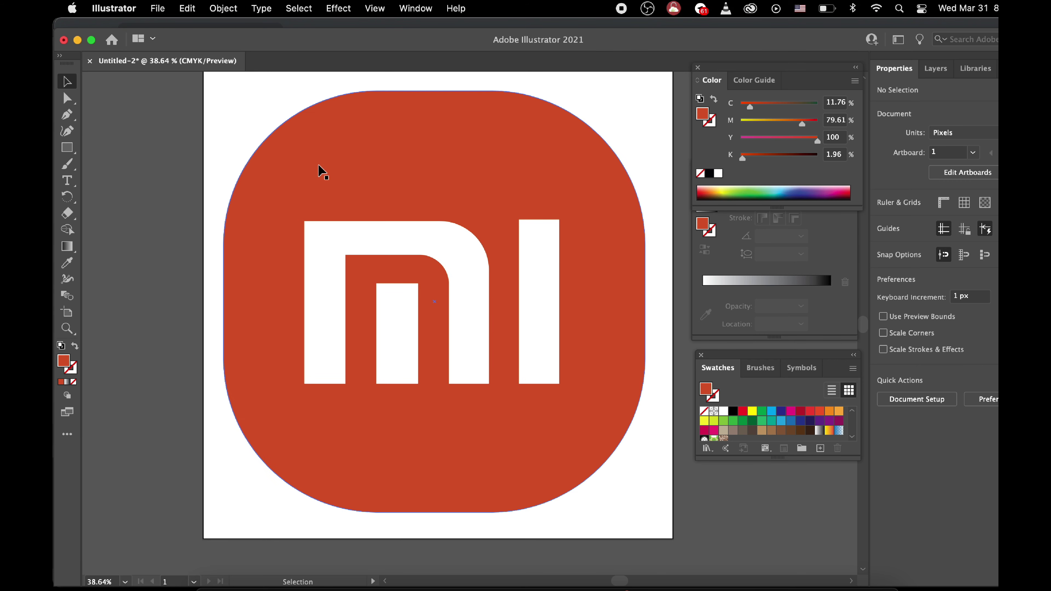
scroll(322, 172, right, 1)
scroll(323, 172, right, 2)
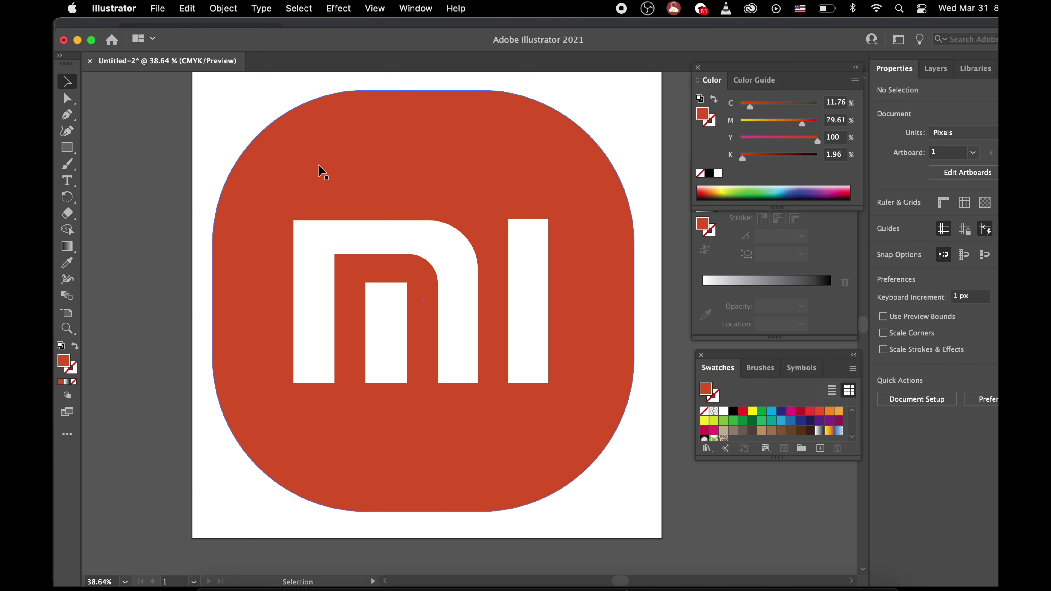
scroll(322, 172, up, 4)
scroll(323, 172, right, 4)
scroll(322, 172, right, 1)
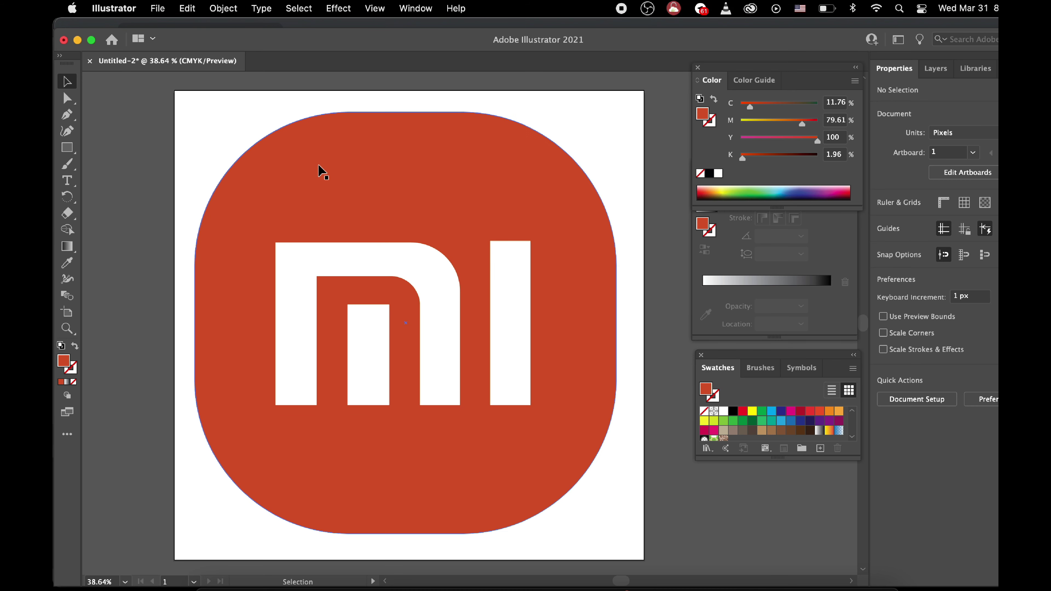
scroll(323, 172, down, 1)
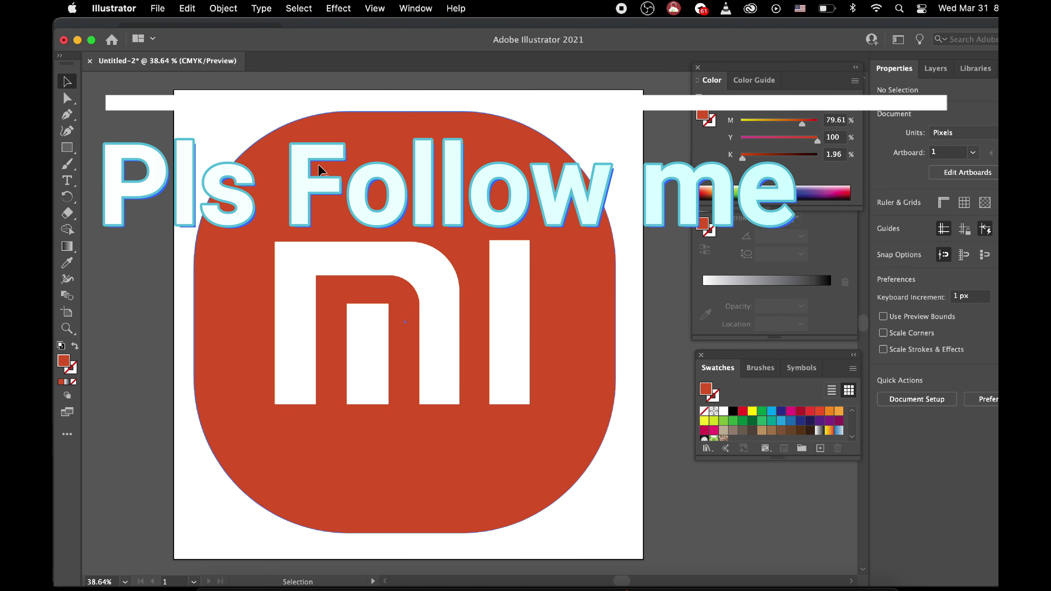